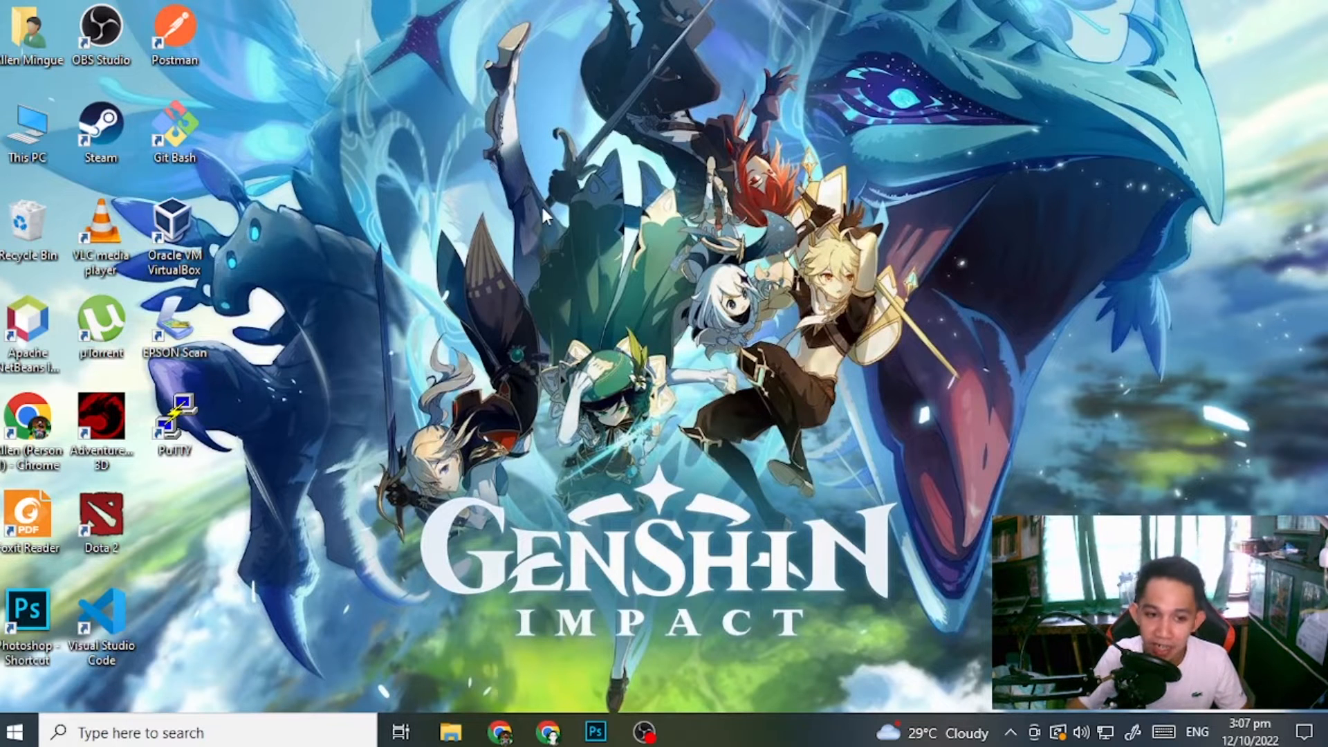
- Launch Oracle VM VirtualBox and start creating a new virtual machine
left_click(192, 255)
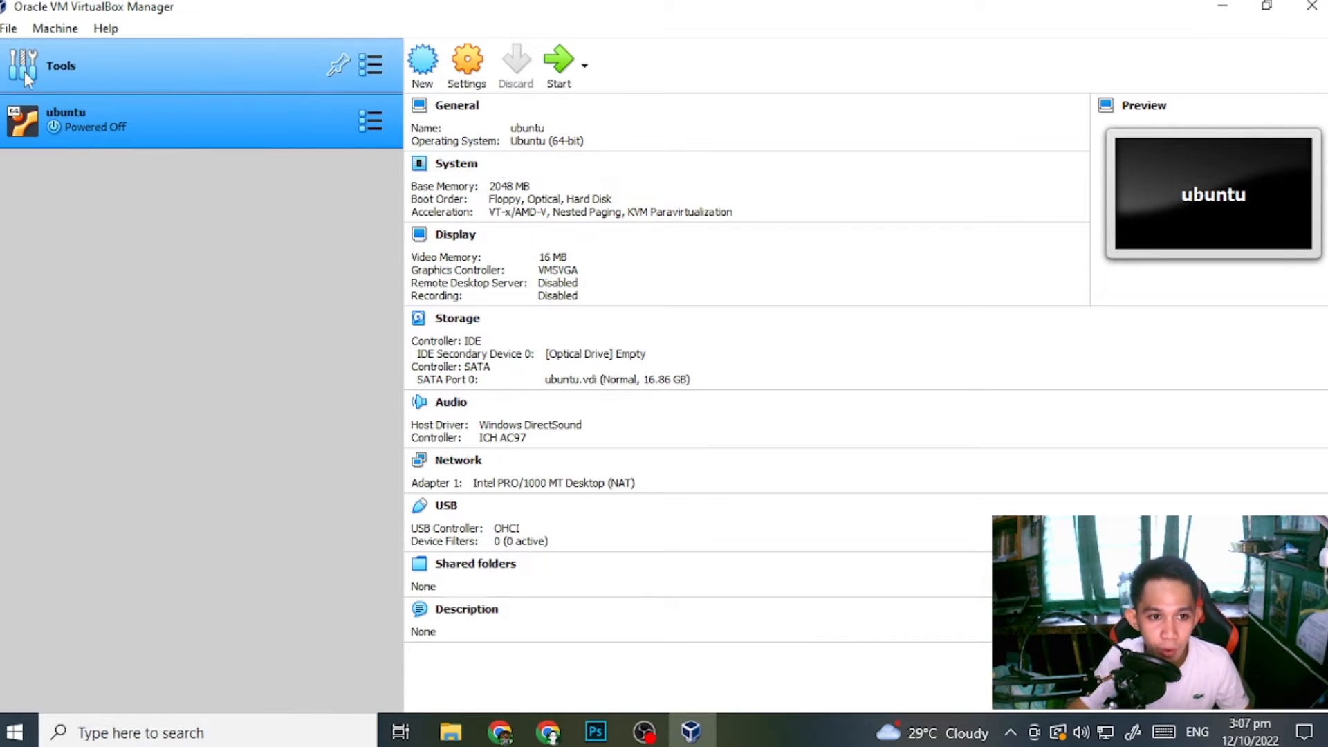
left_click(45, 34)
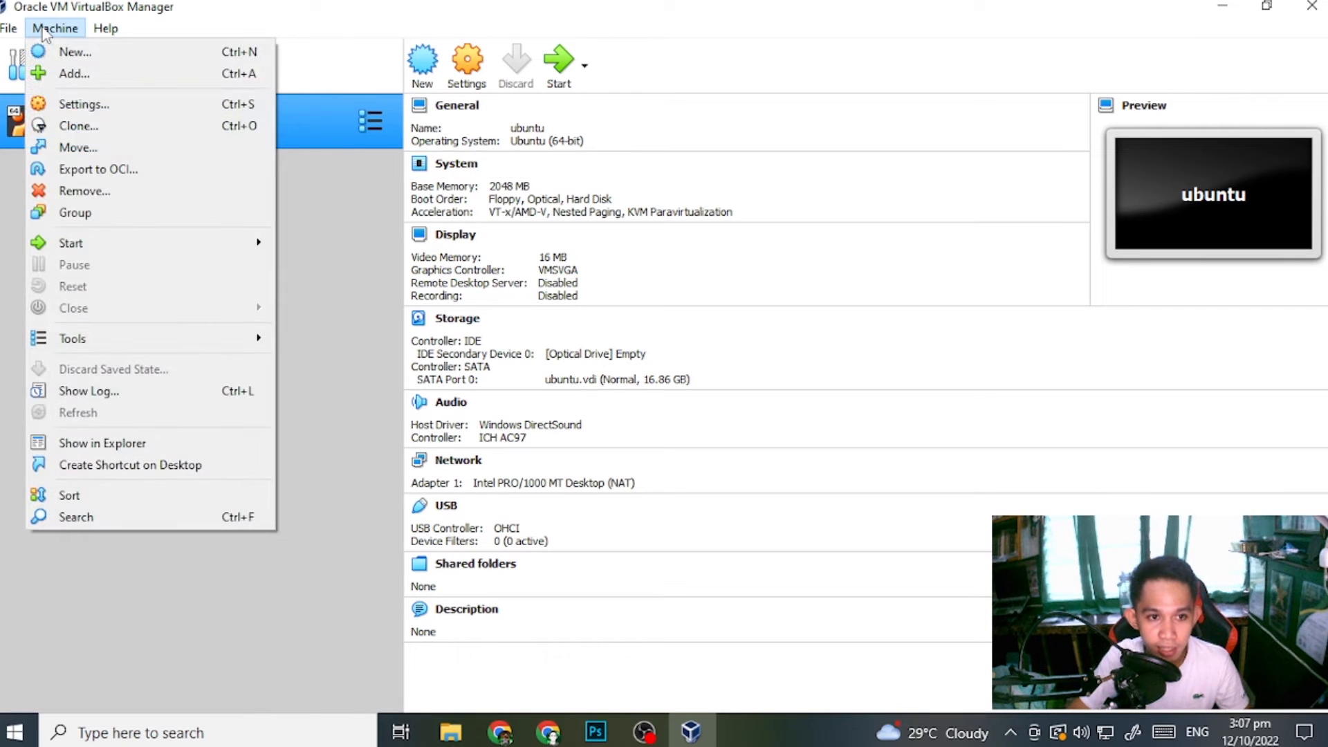
left_click(78, 55)
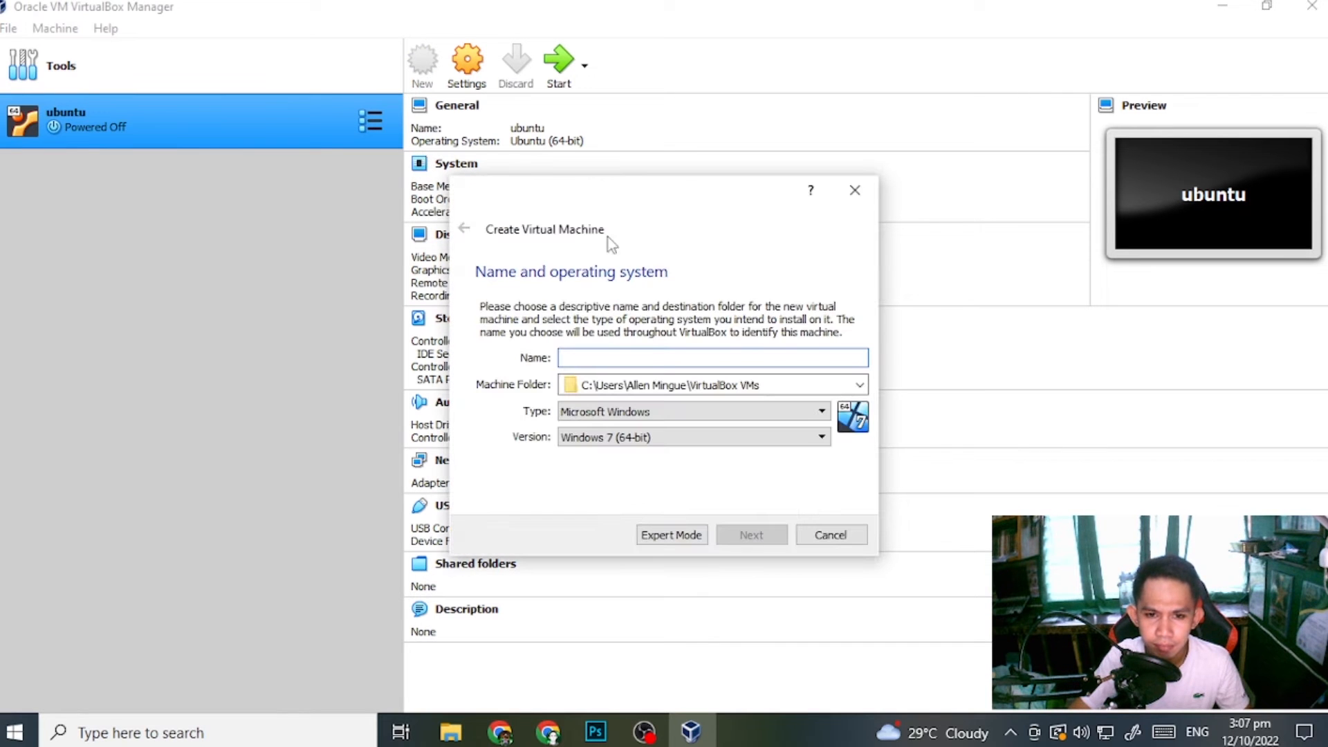
left_click_drag(661, 200, 574, 169)
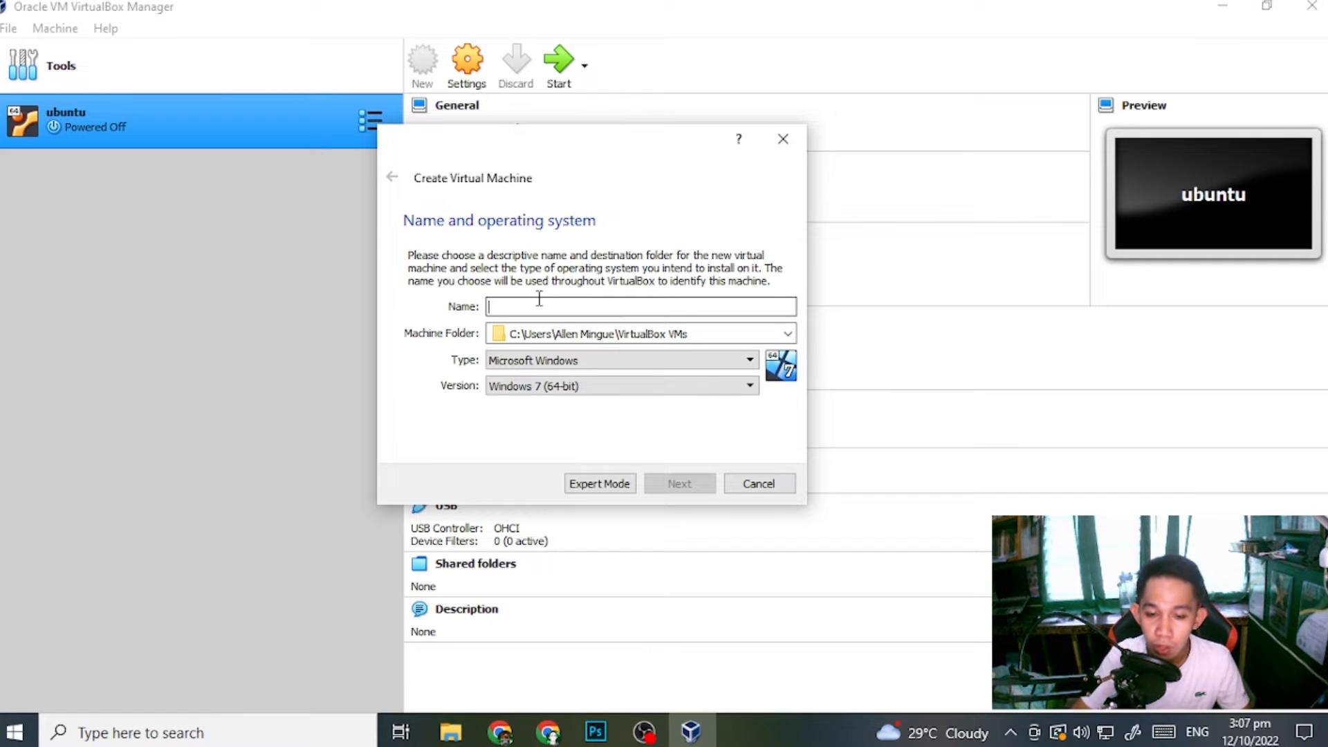
- In File Explorer, locate the openSUSE-Tumbleweed-GNOME-Live disc image in the OS > Linux OS folder on drive E:
mouse_move(451, 732)
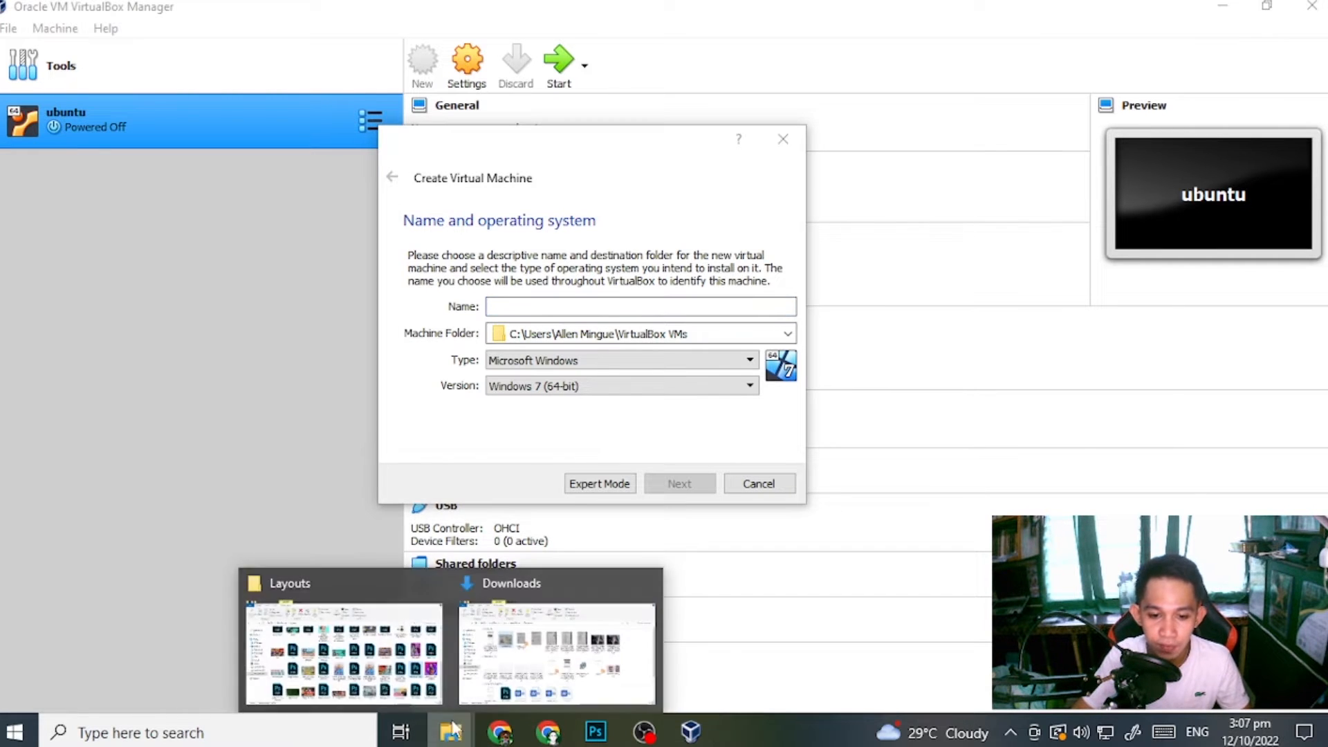
left_click(339, 643)
left_click(80, 477)
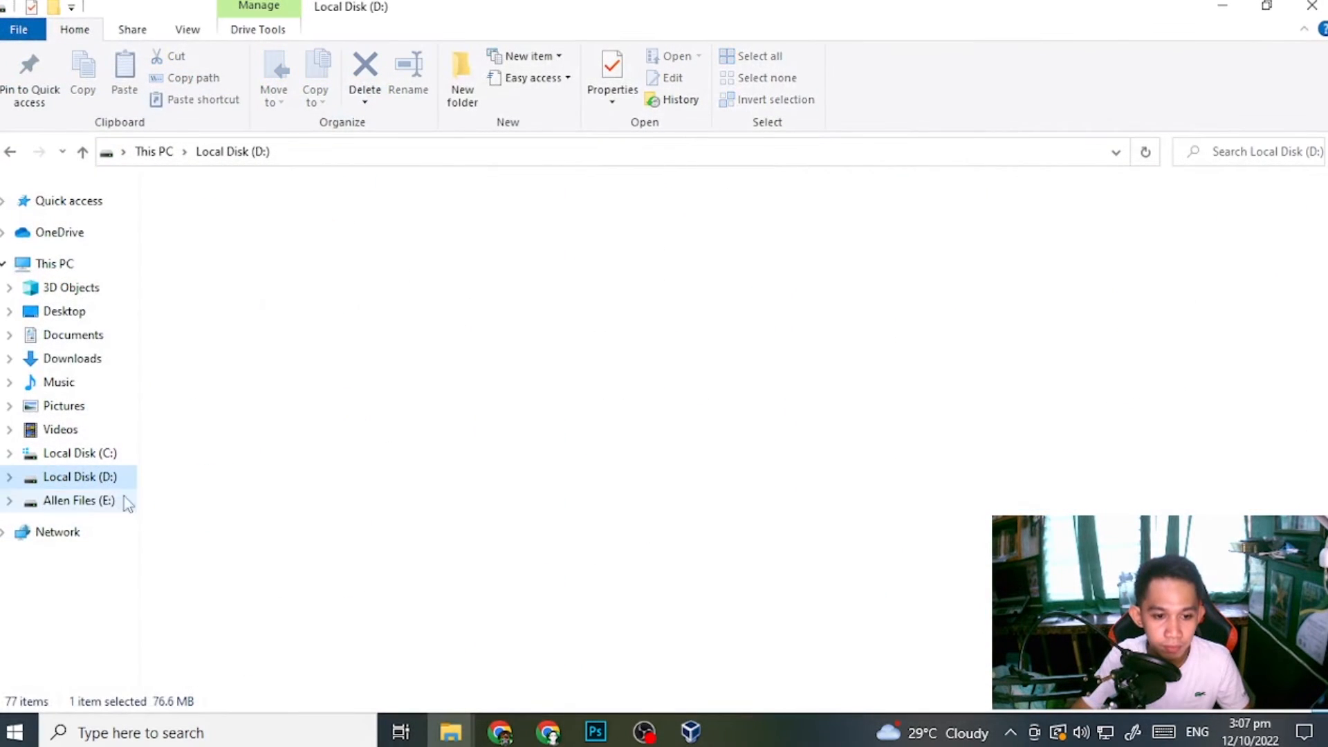
left_click(79, 500)
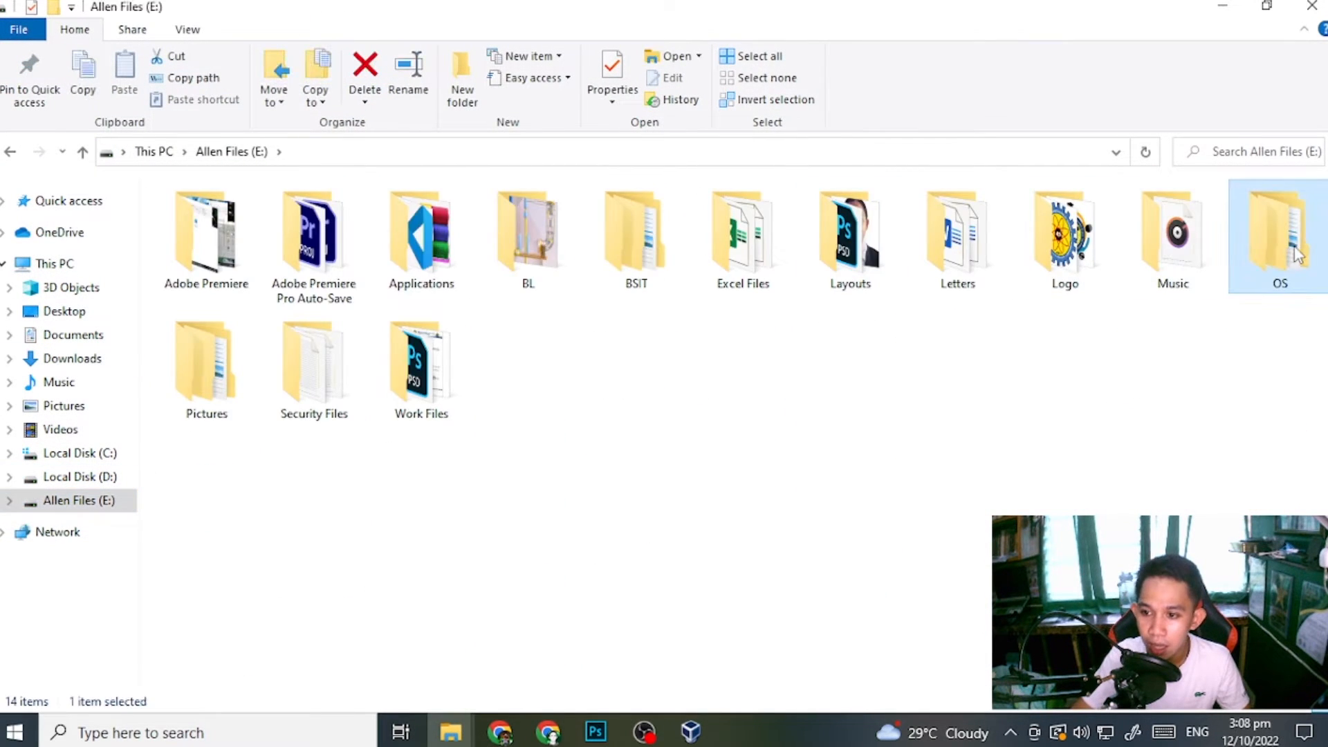
double_click(1266, 235)
double_click(293, 332)
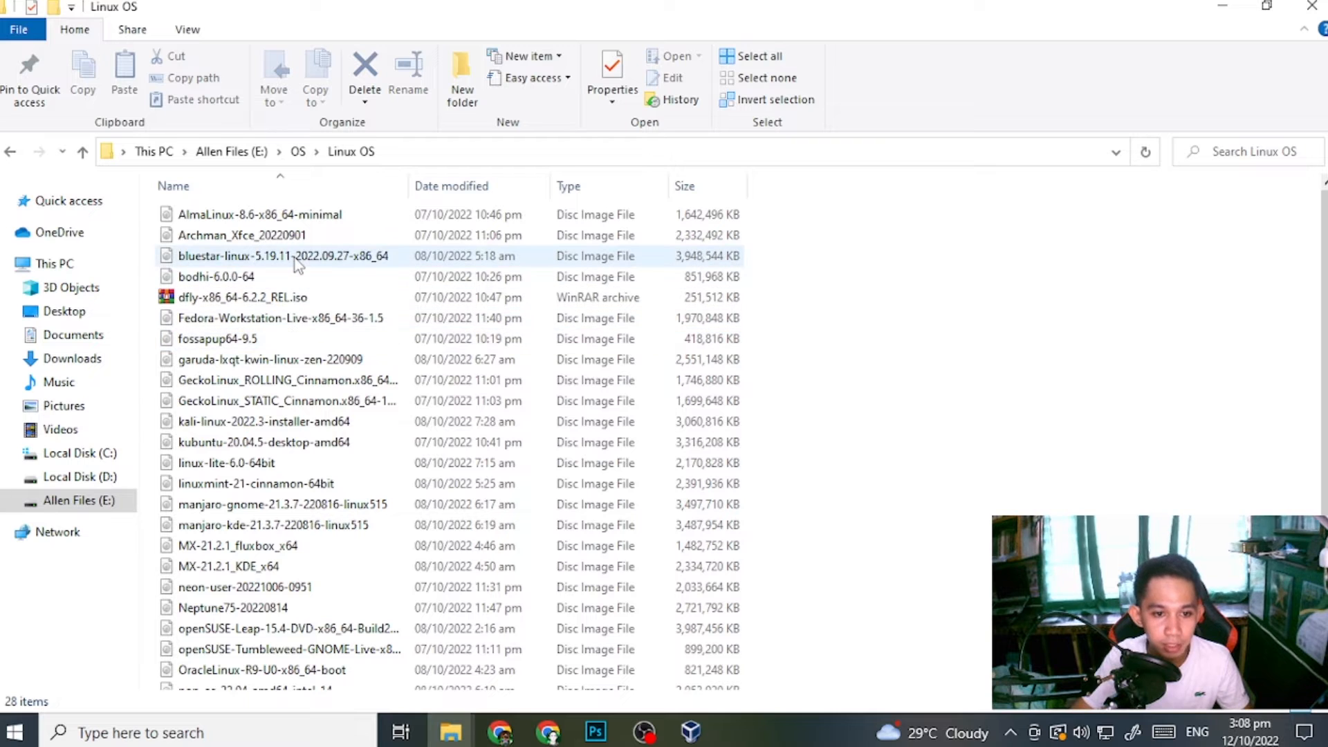
scroll(298, 265, "down", 2)
scroll(298, 264, "up", 2)
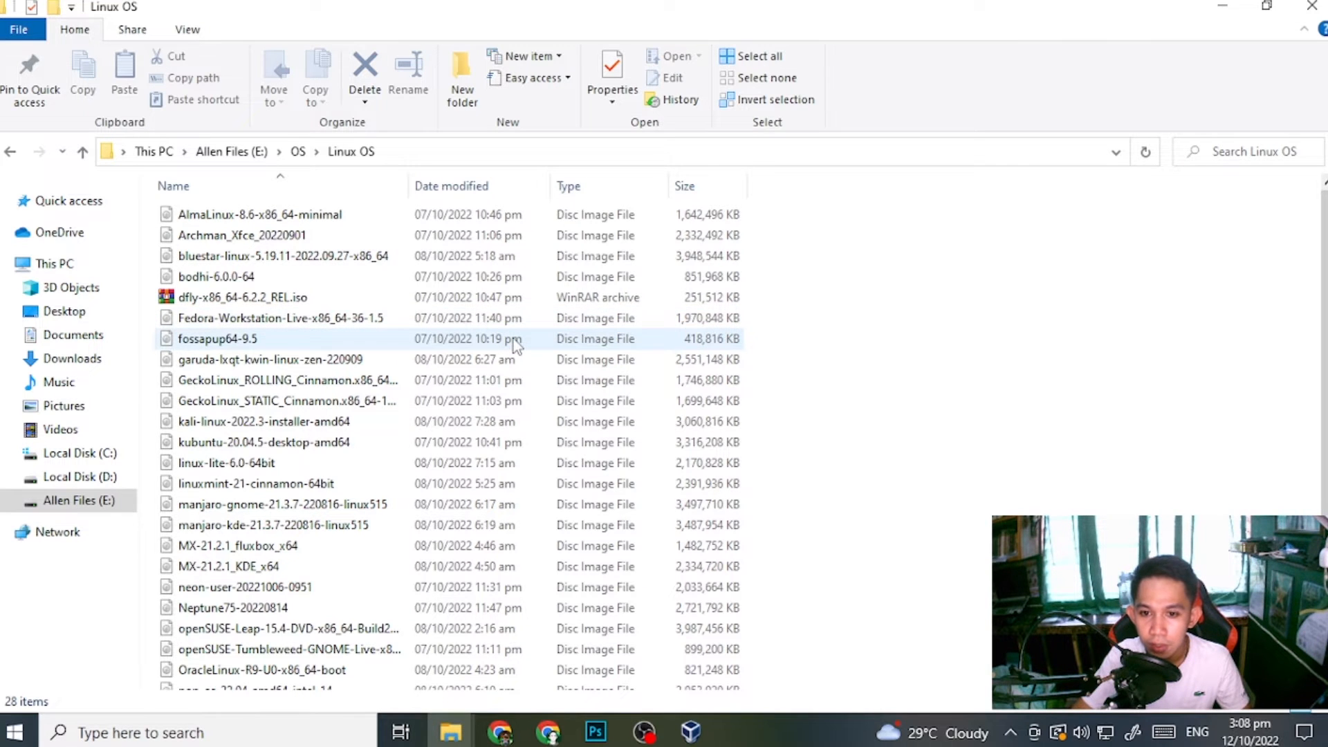
scroll(515, 344, "down", 2)
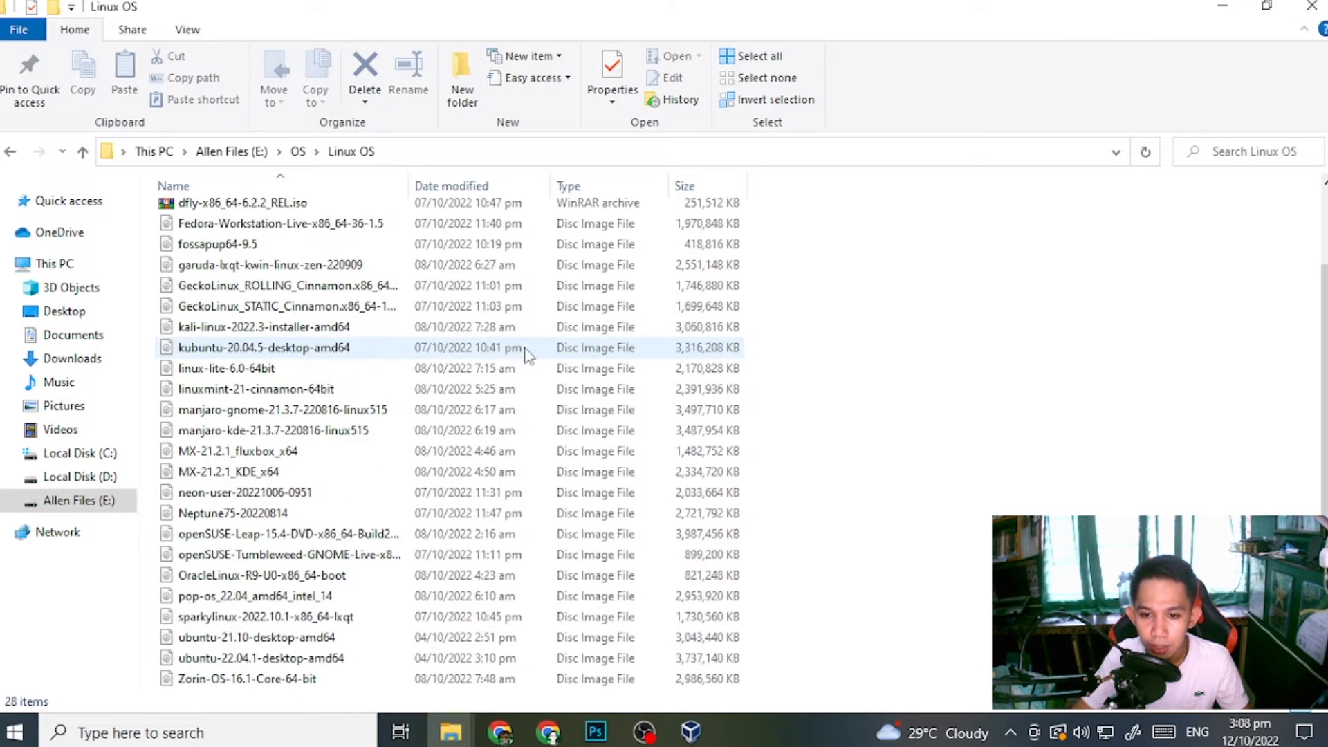
left_click(593, 555)
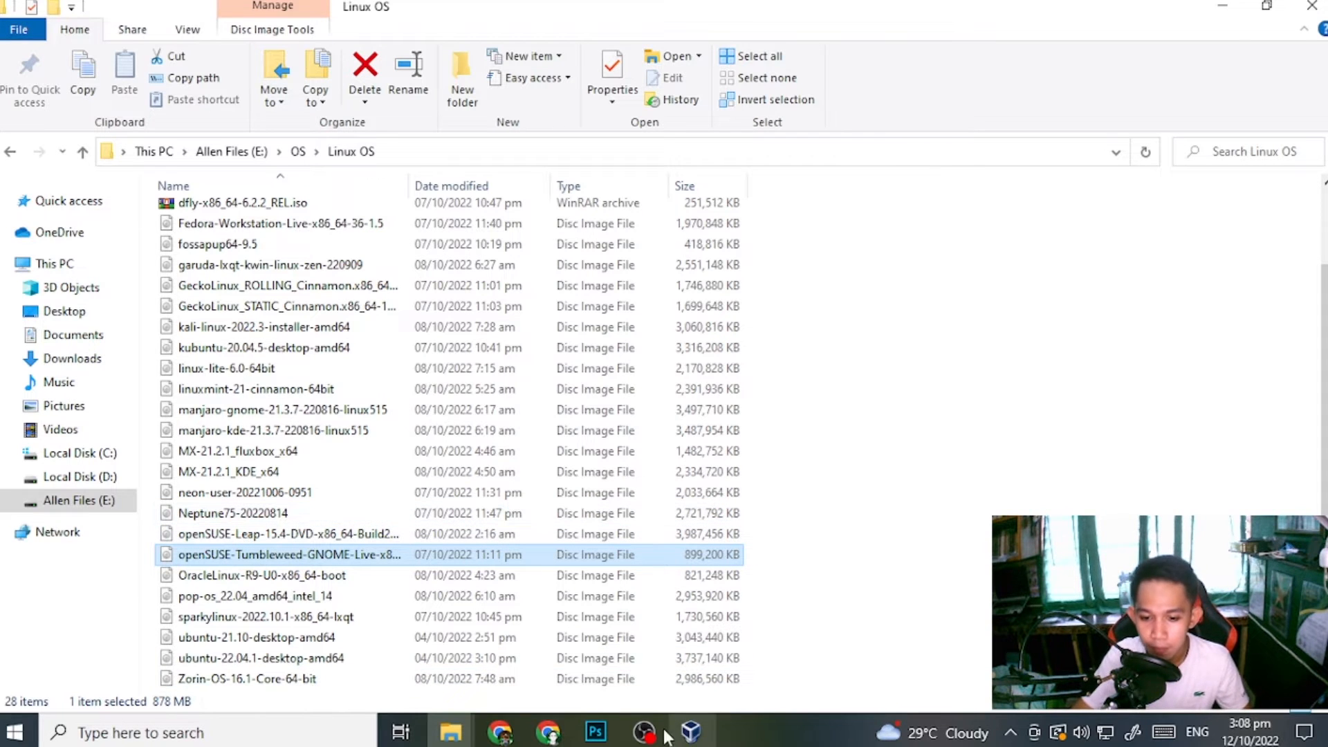
- Return to VirtualBox and name the new virtual machine openSUSE
left_click(692, 735)
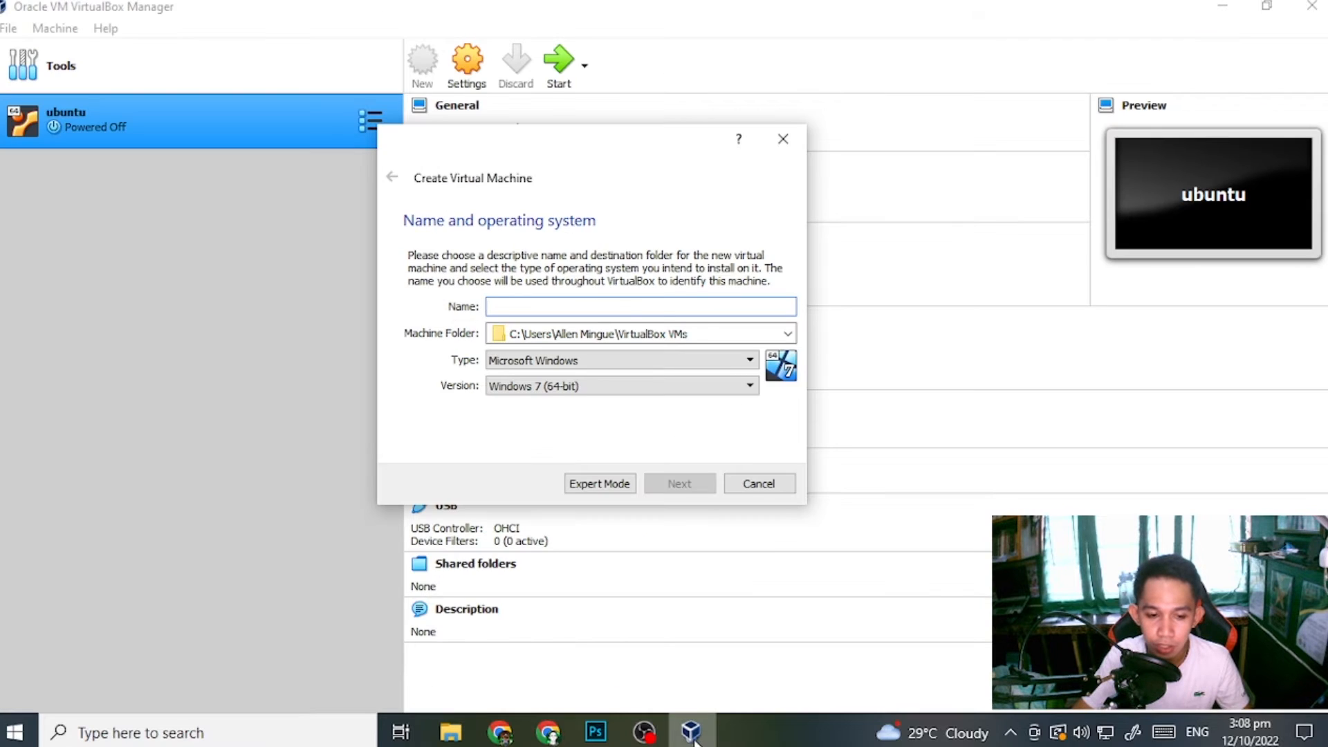
type("op")
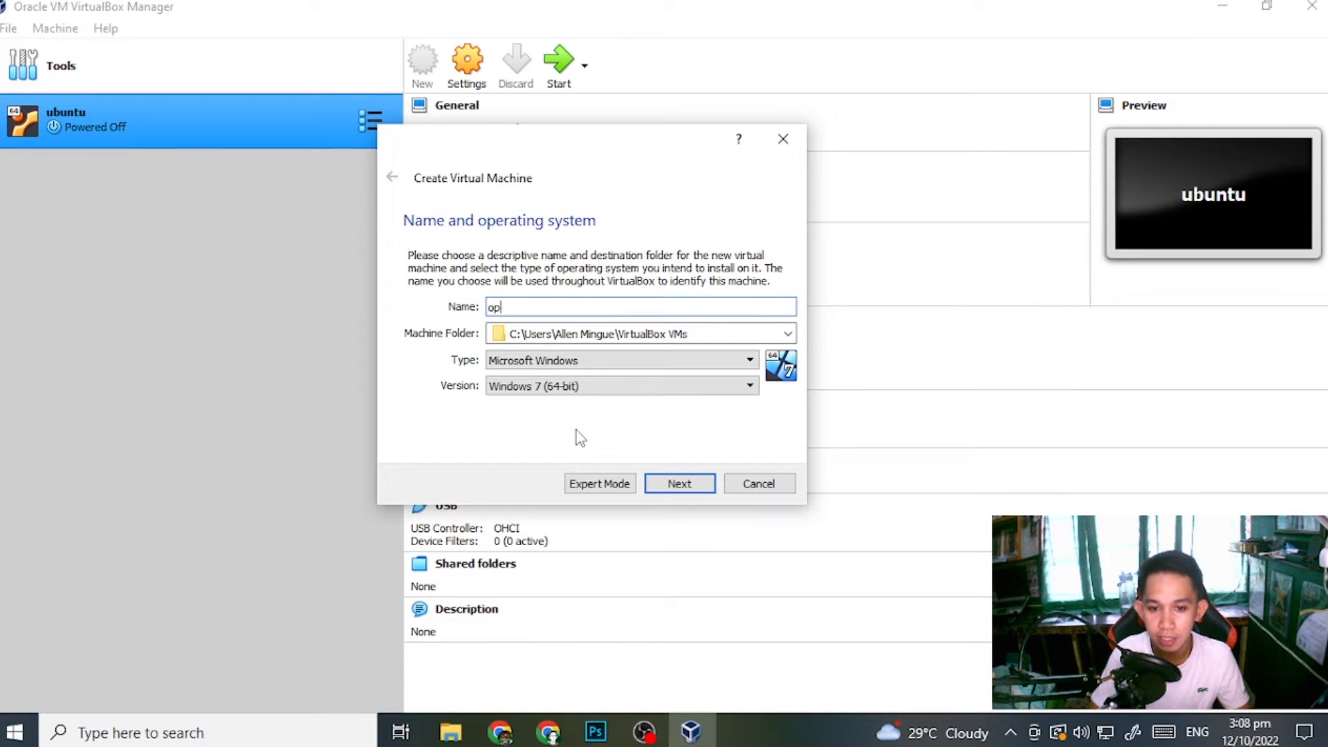
type("en")
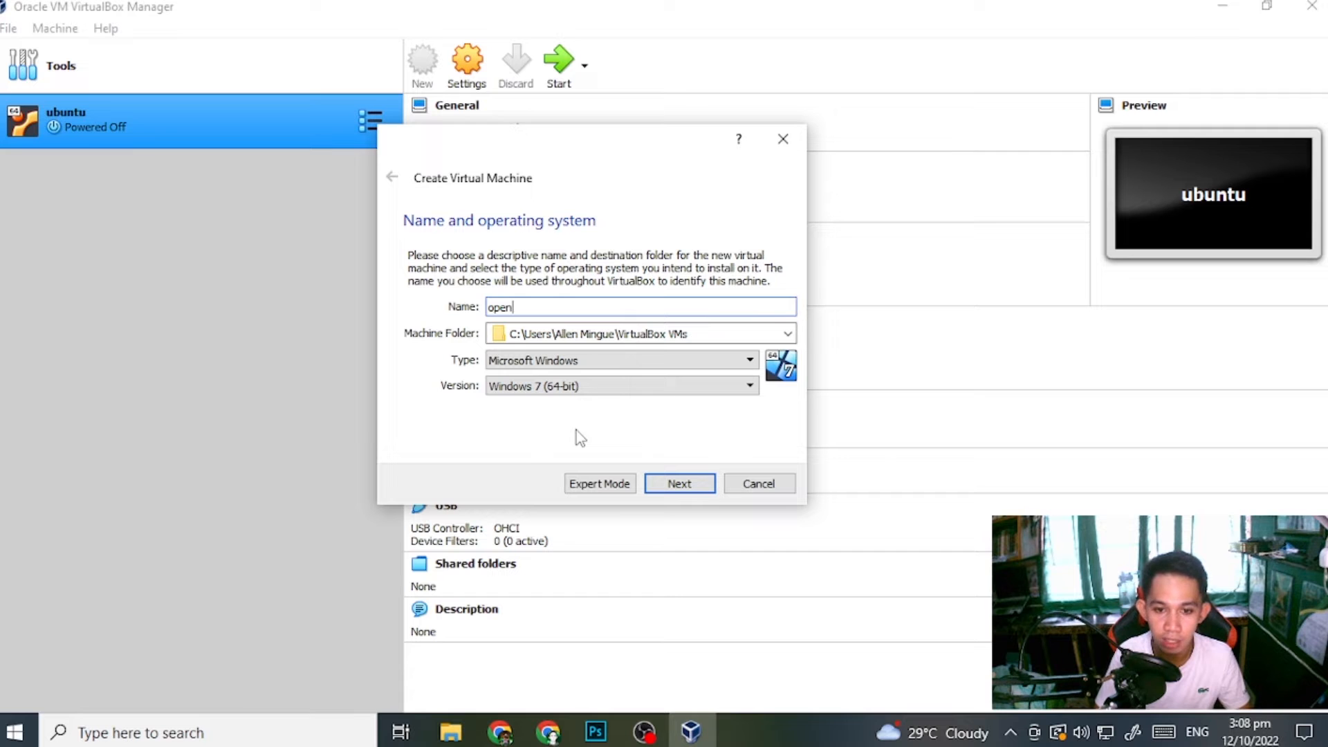
type("USSE")
key("BackSpace")
key("BackSpace")
key("BackSpace")
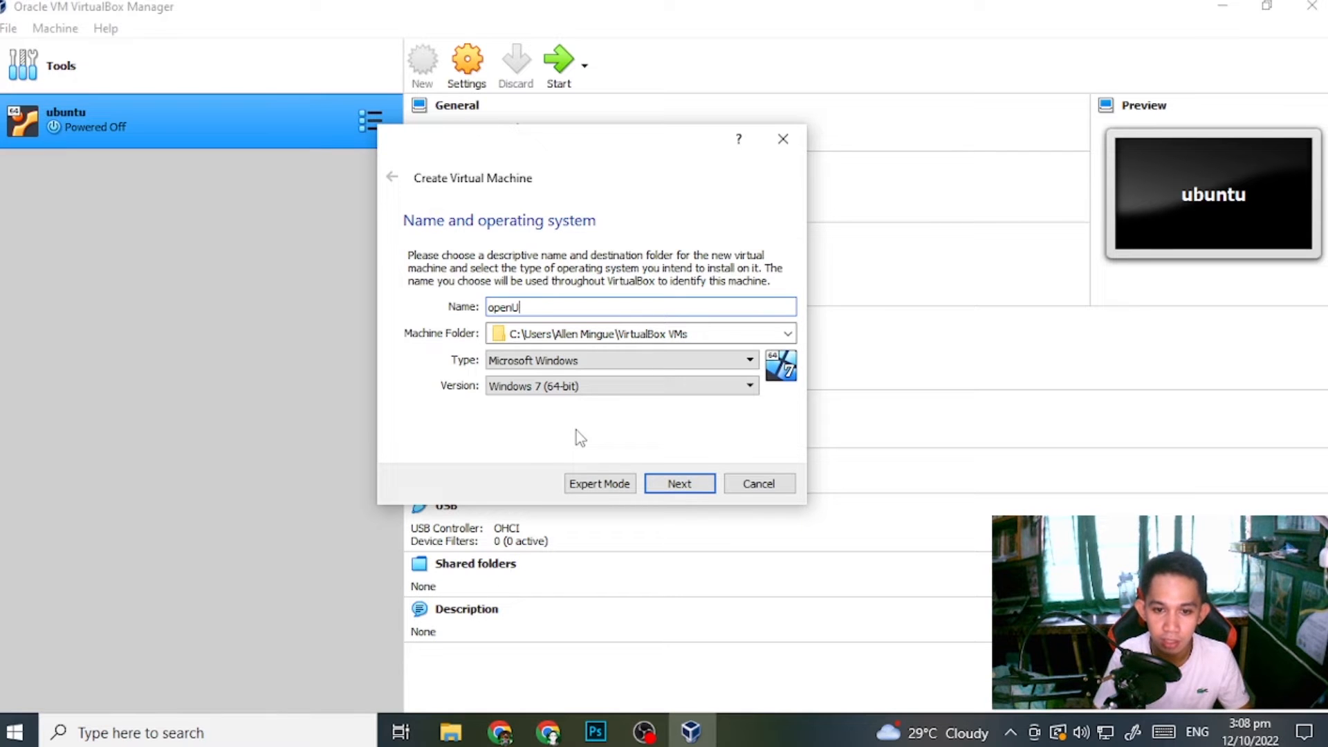
key("BackSpace")
key("BackSpace")
key("alt+Tab")
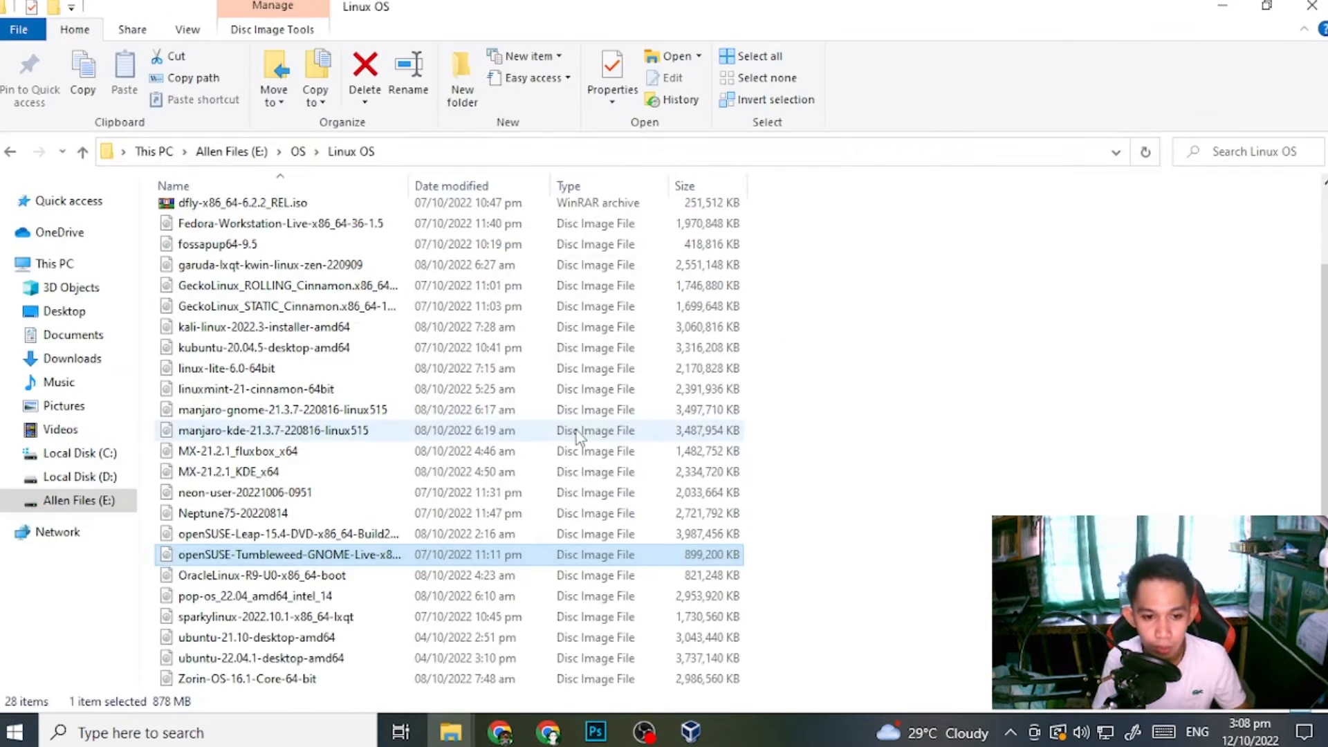
key("alt+Tab")
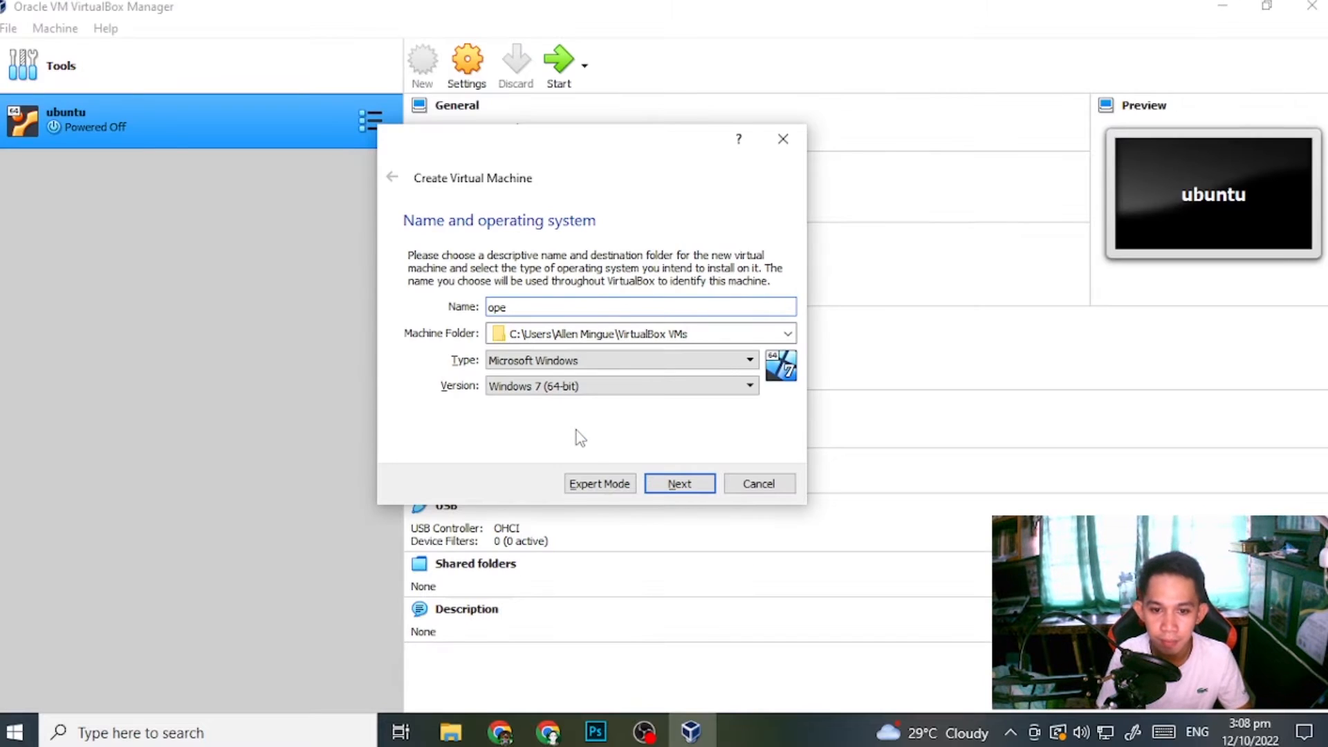
type("nSUSE")
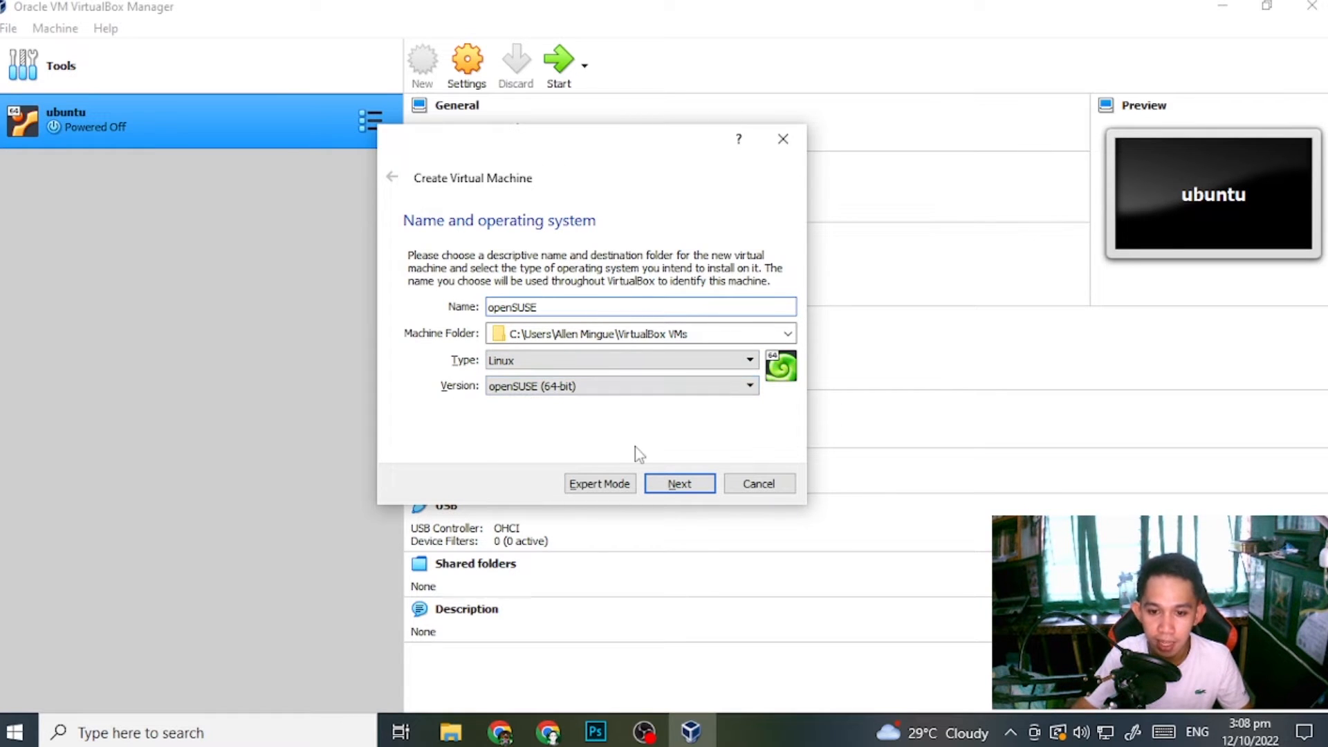
- Accept the name and operating system settings and allocate 2048 MB of memory to the virtual machine
left_click(680, 484)
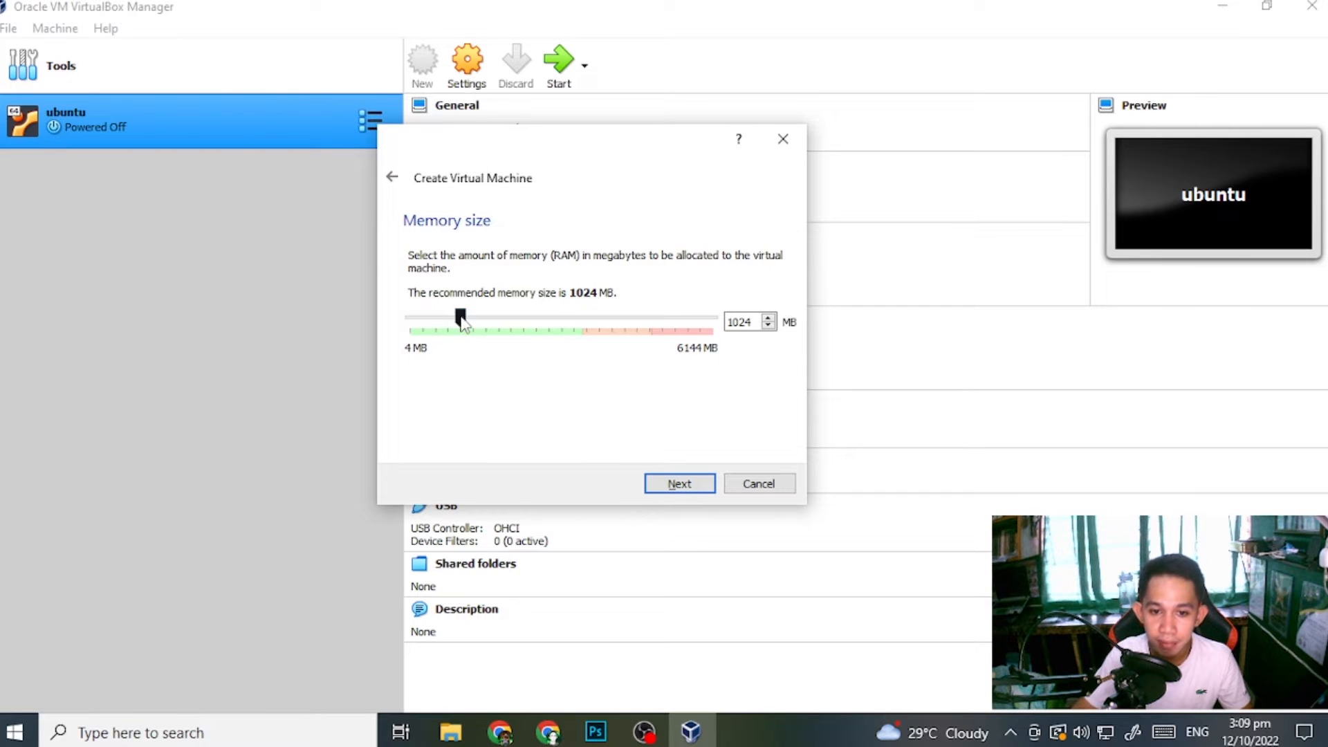
left_click_drag(465, 321, 512, 329)
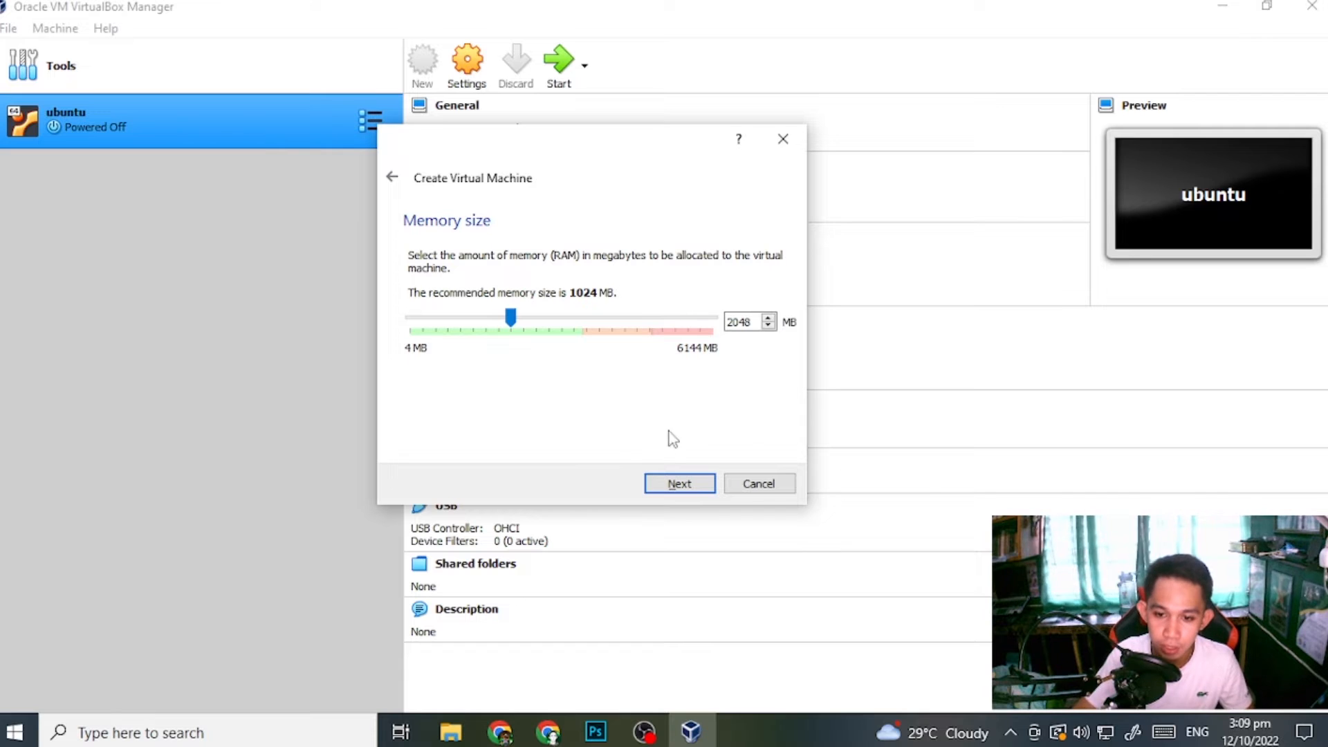
left_click(678, 485)
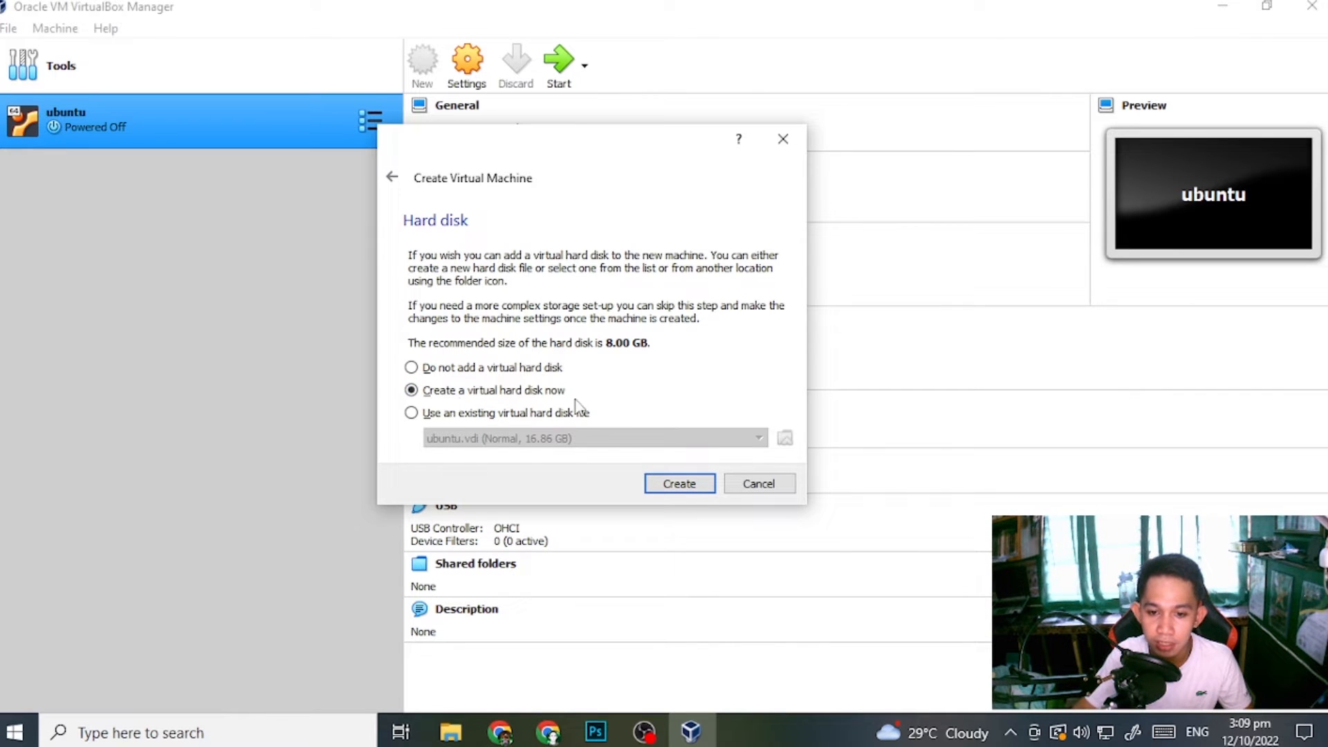
- Create a dynamically allocated VDI virtual hard disk of 15.34 GB for the openSUSE machine
left_click(678, 482)
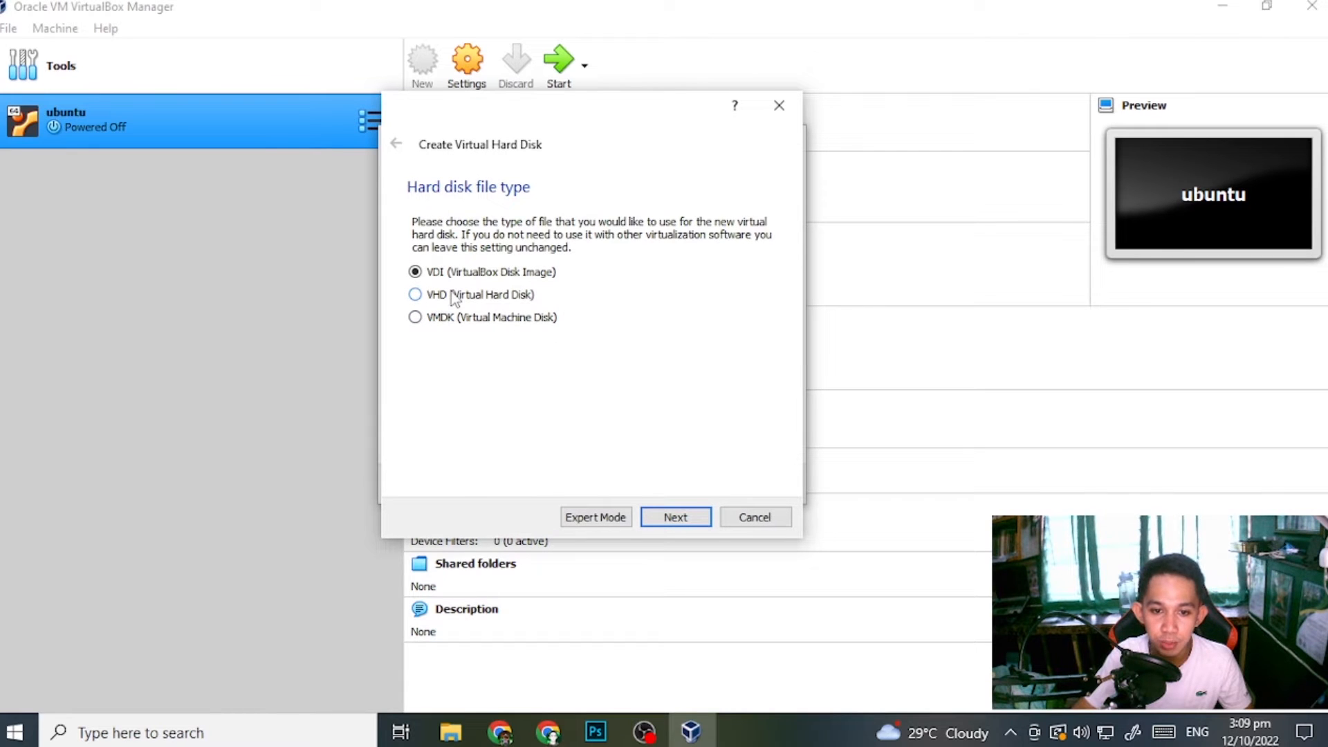
left_click(686, 526)
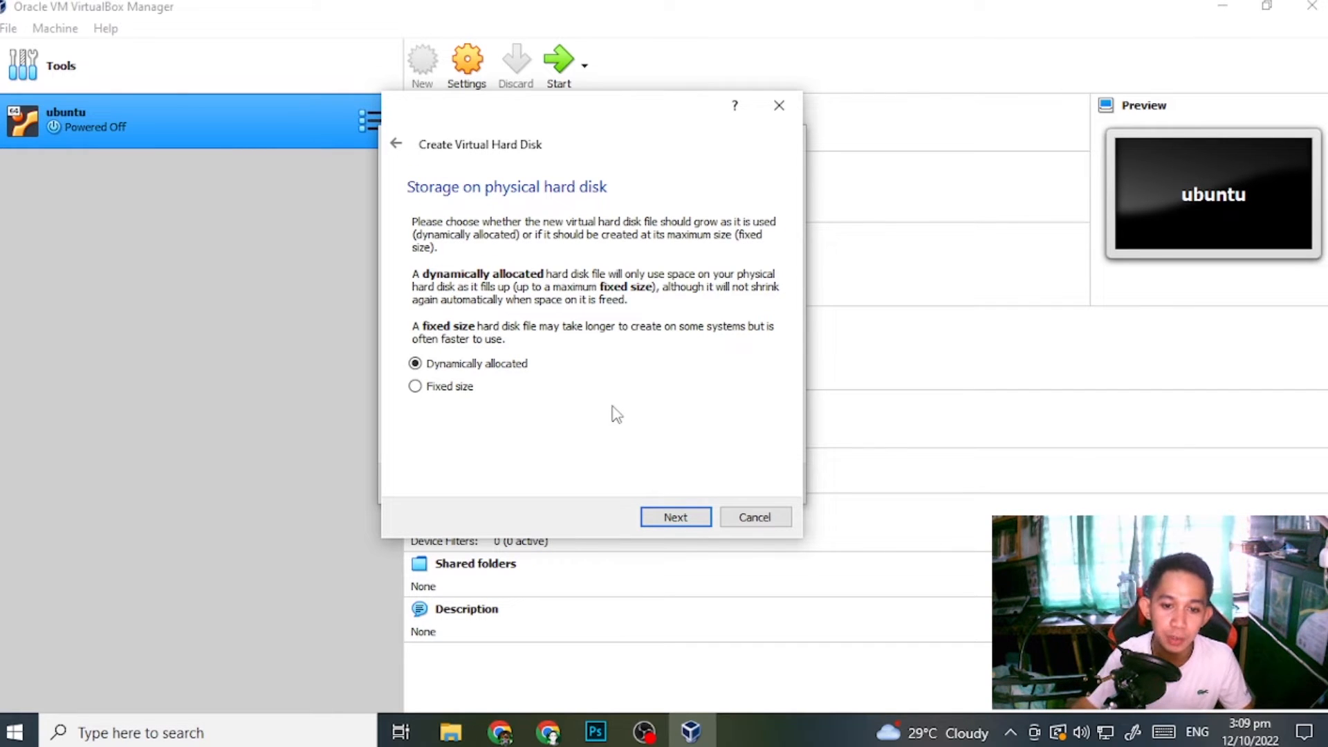
left_click(676, 516)
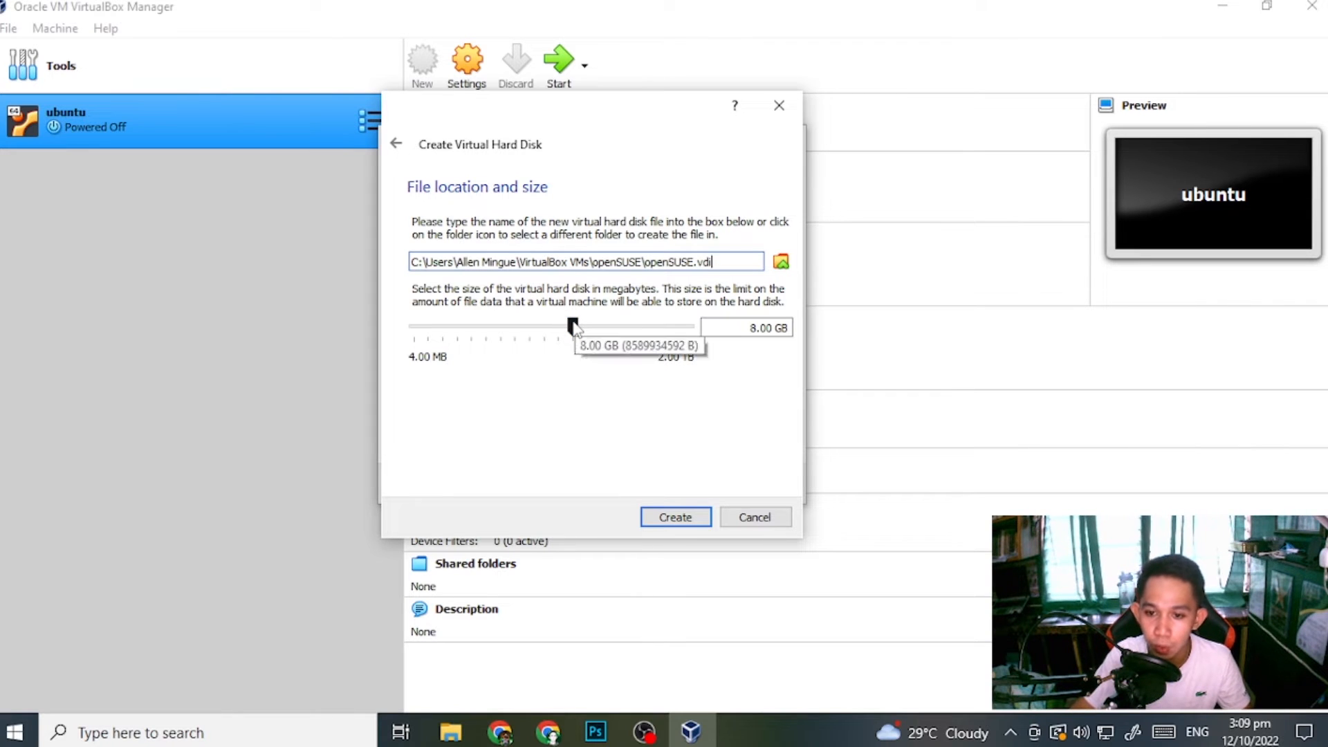
left_click_drag(574, 326, 589, 333)
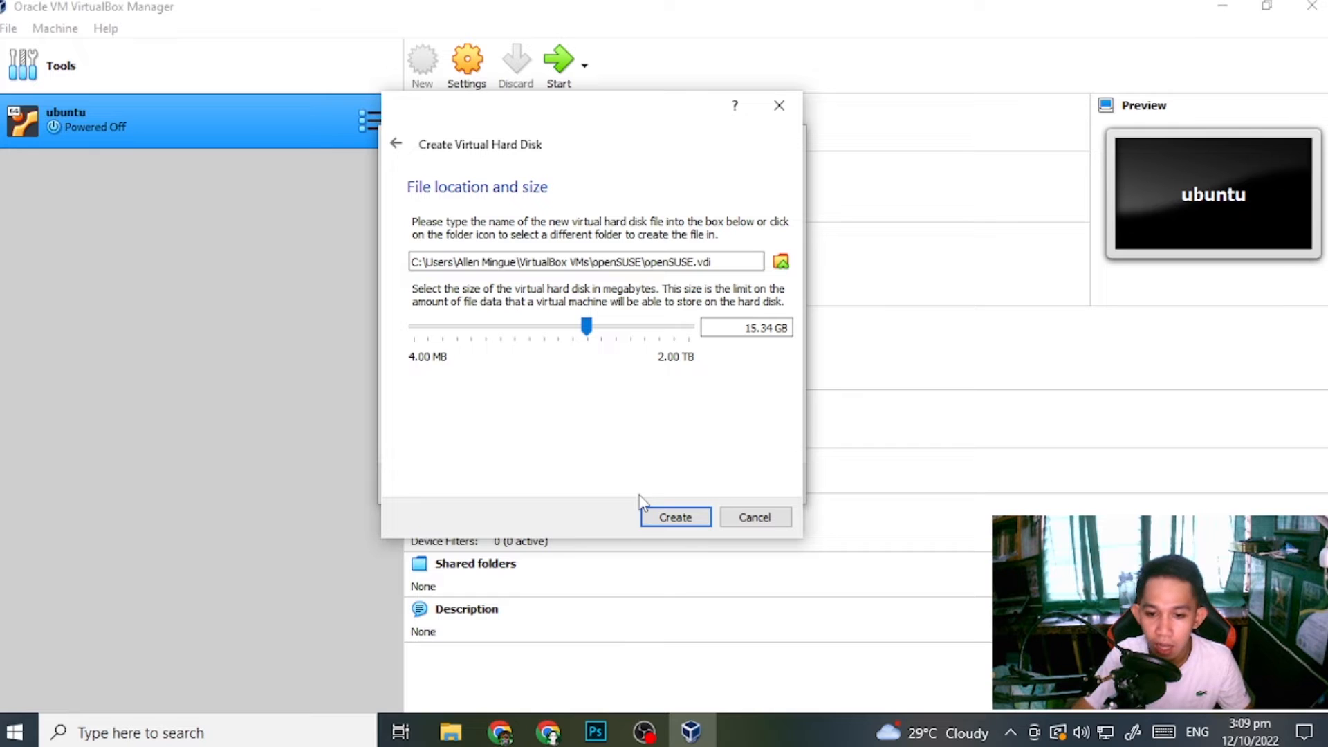
left_click(681, 520)
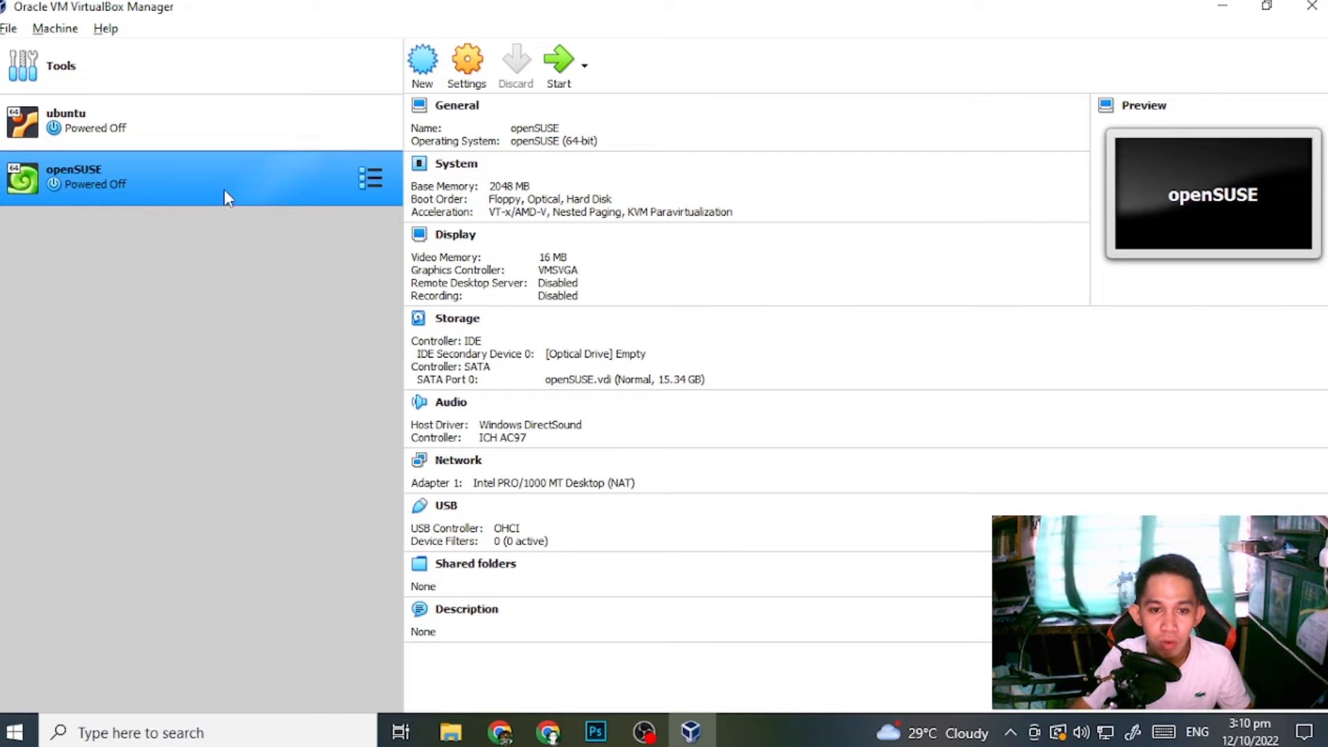
- In the openSUSE machine's storage settings, select the empty IDE optical drive and open the optical disk selector for it
left_click(473, 78)
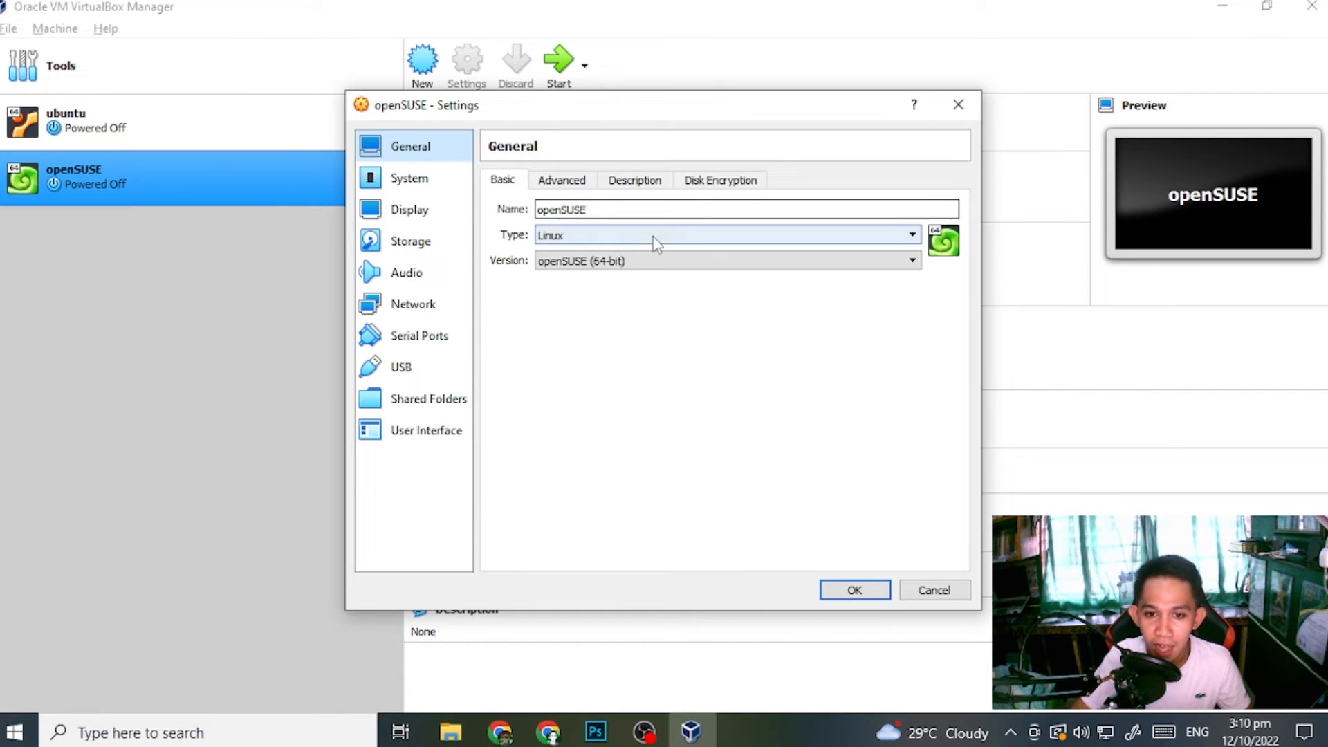
left_click(415, 247)
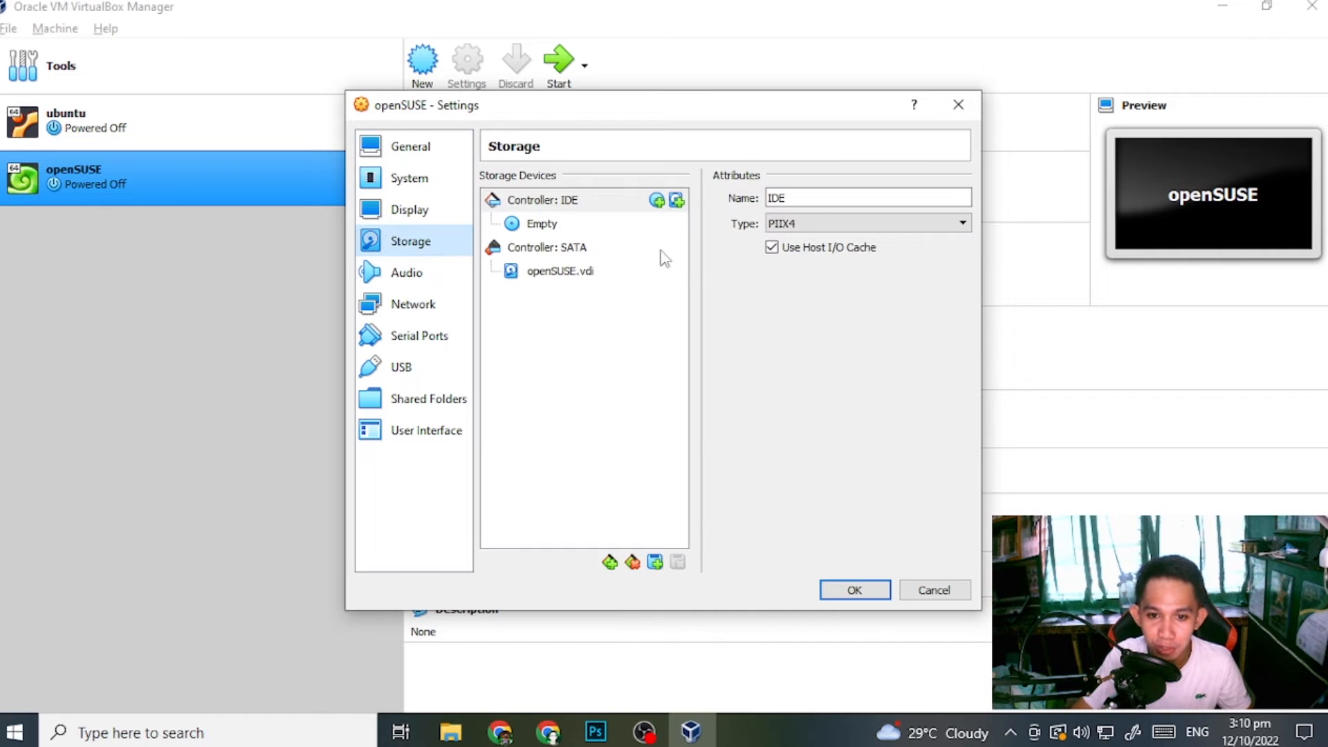
left_click(557, 228)
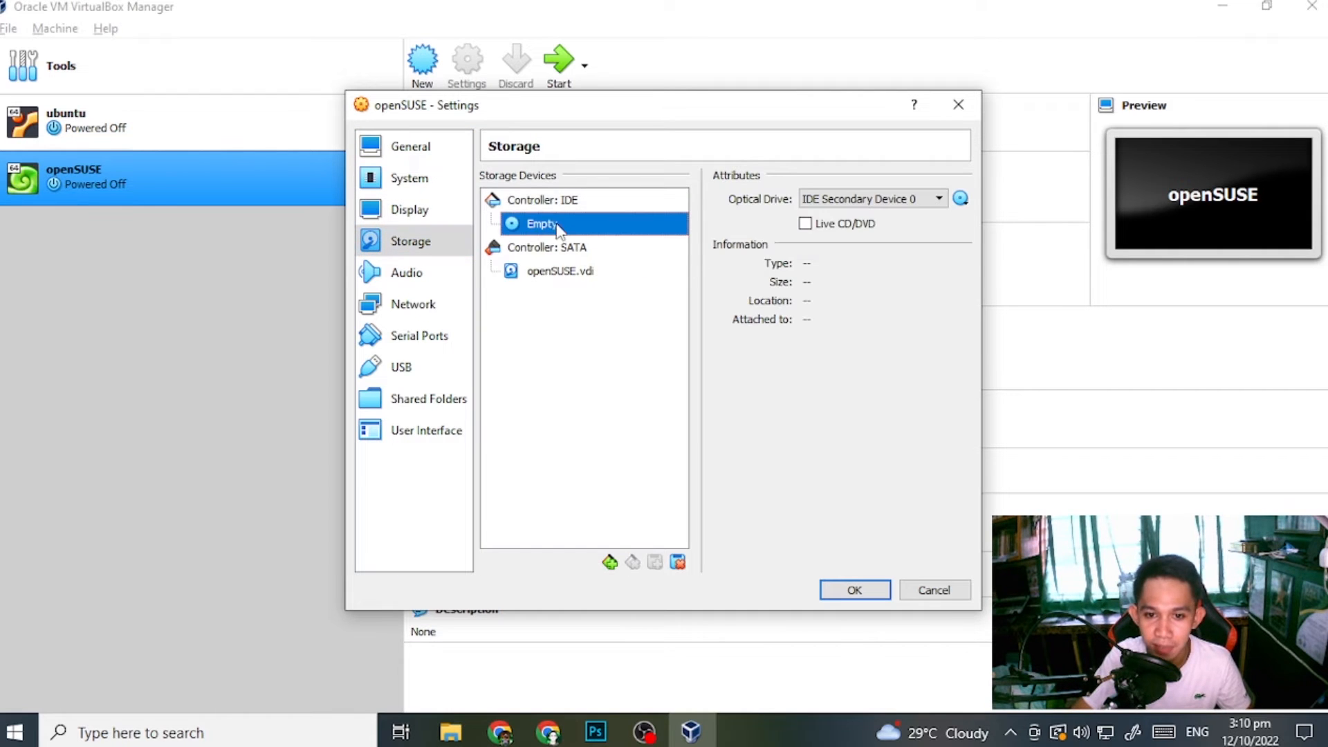
left_click(961, 198)
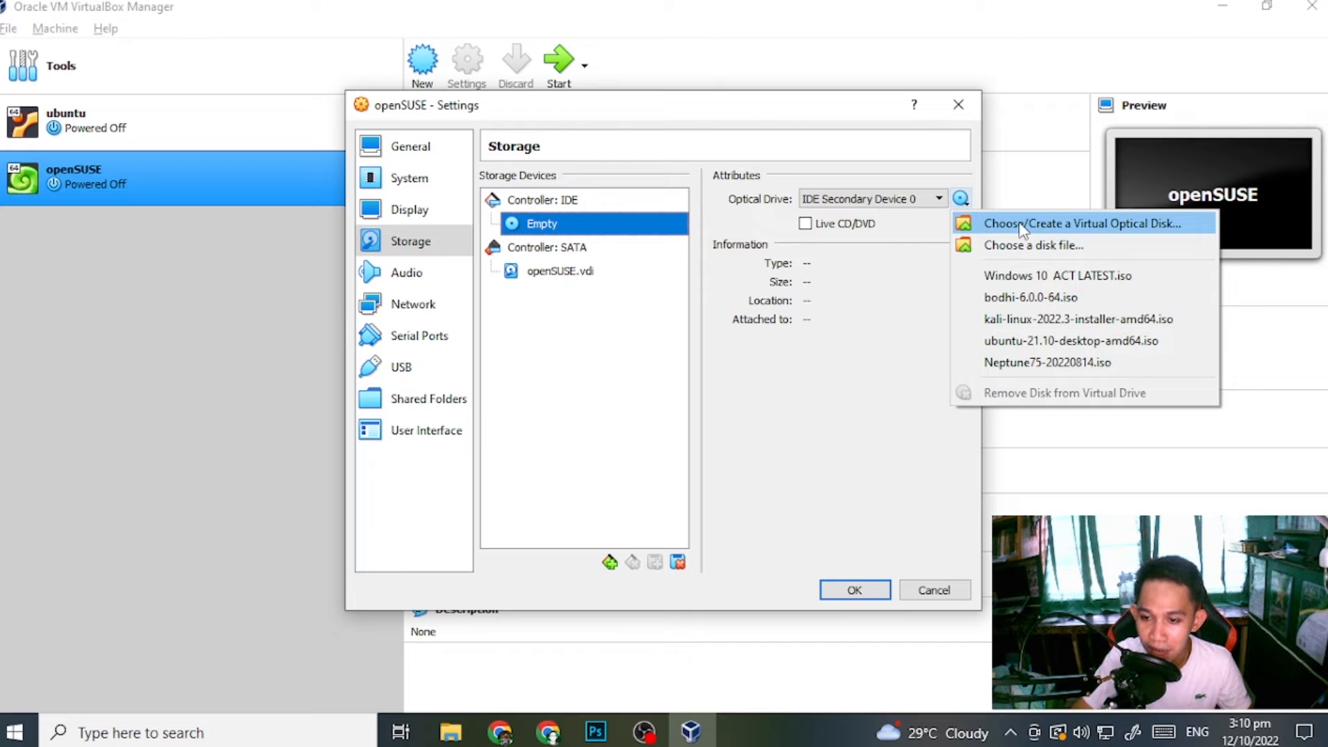
left_click(821, 344)
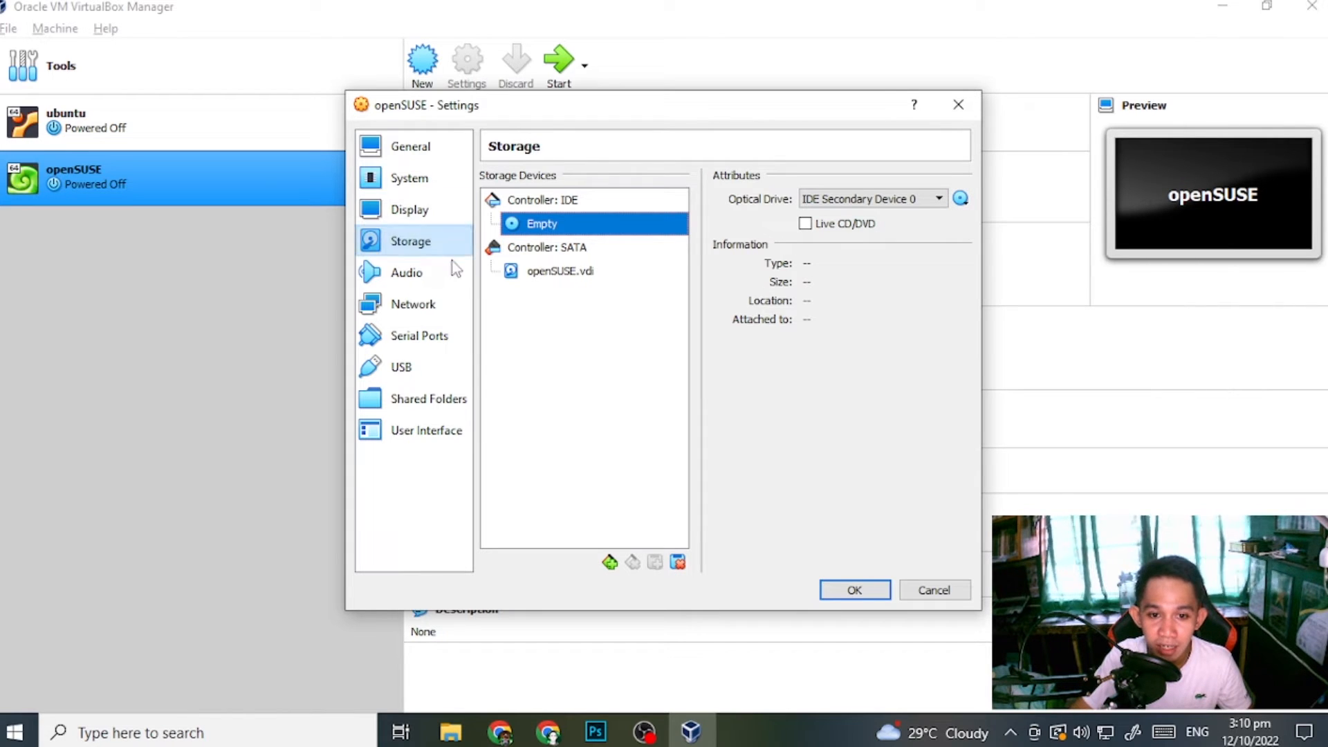
left_click(414, 247)
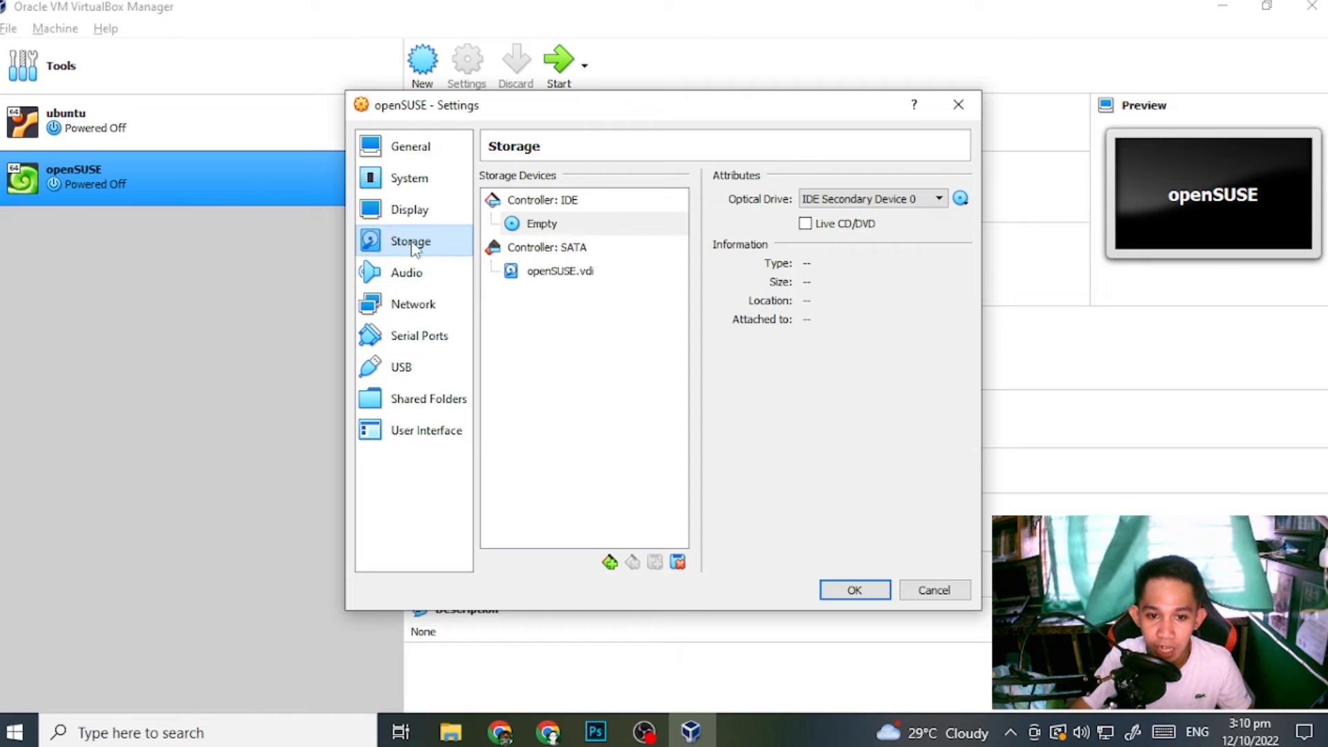
left_click(545, 226)
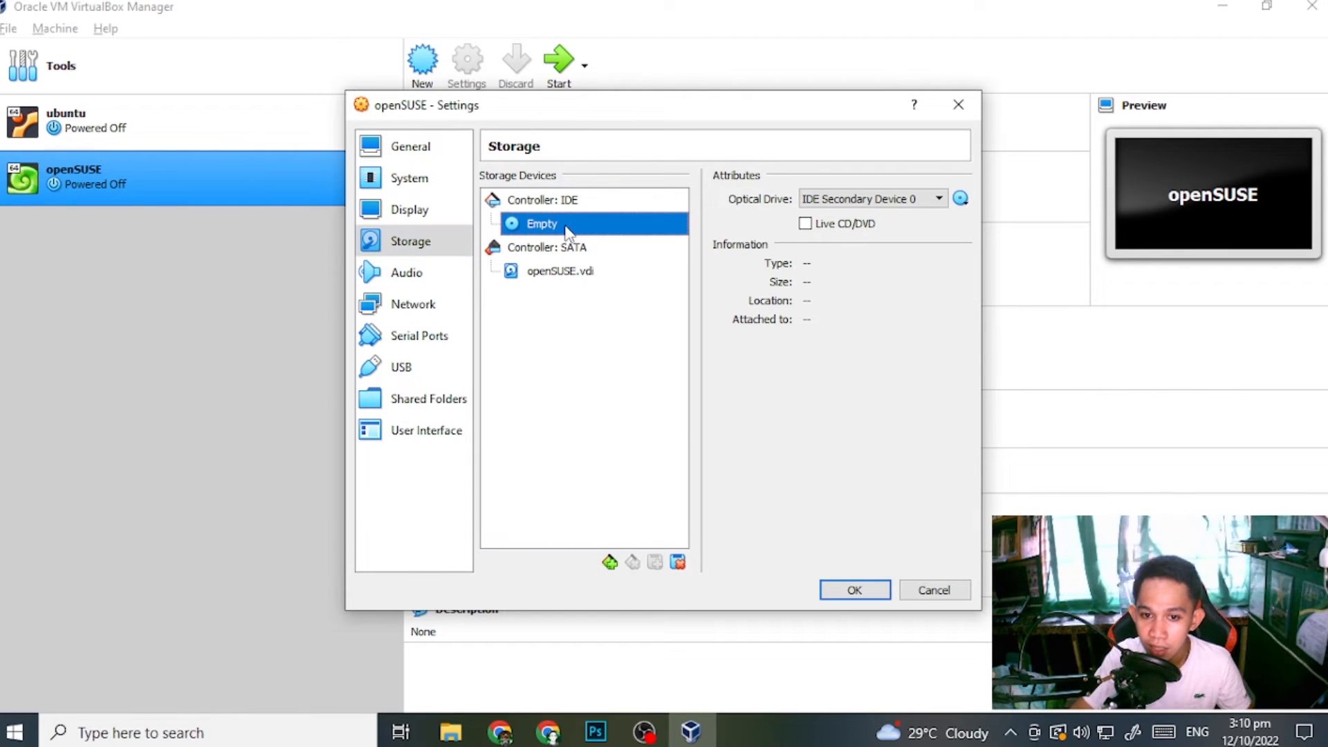
left_click(961, 200)
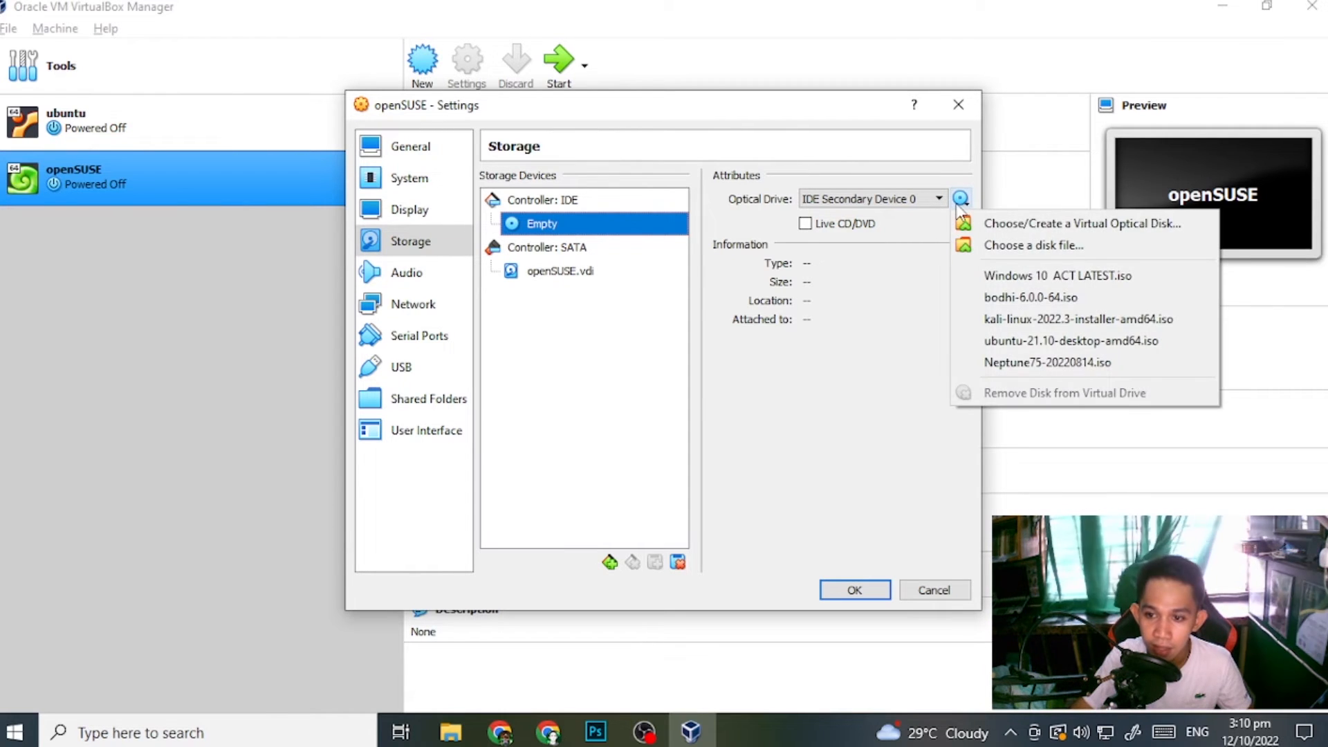
left_click(1015, 225)
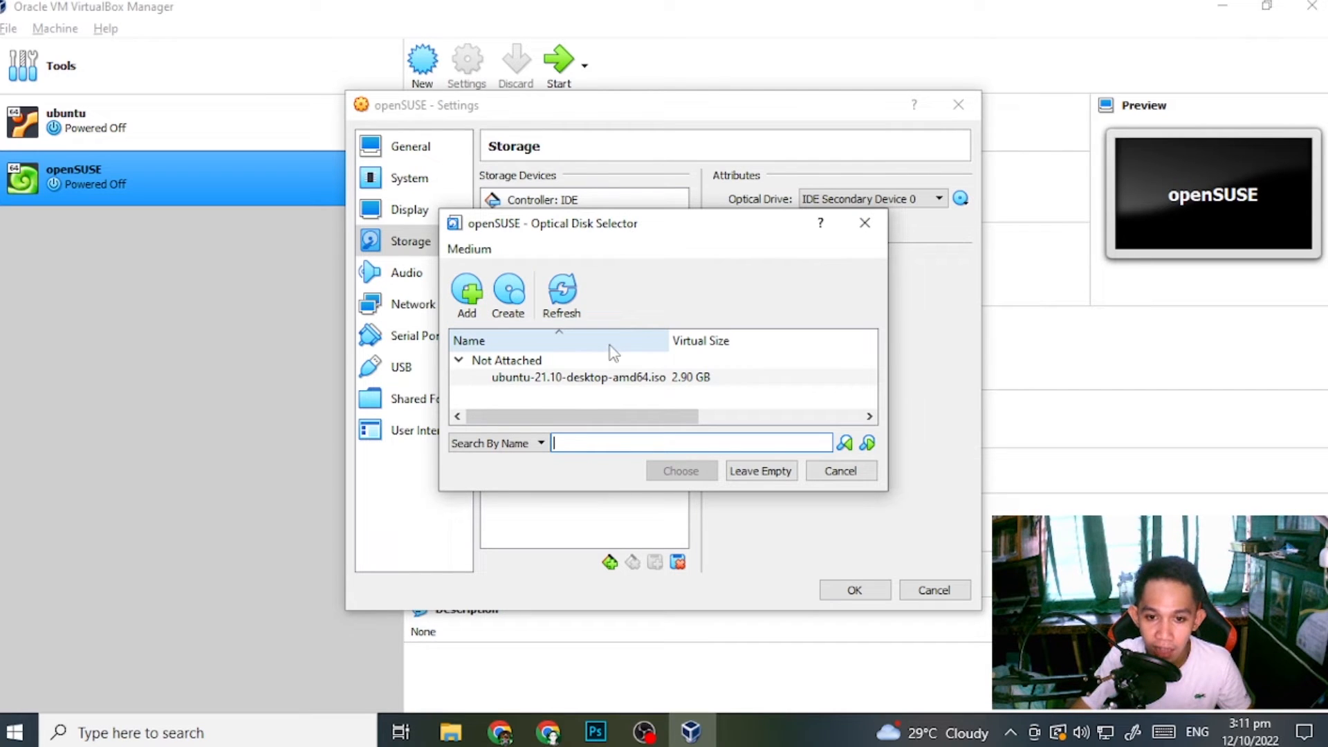
- Add the openSUSE-Tumbleweed-GNOME-Live image from OS > Linux OS on drive E:, attach it to the optical drive and save the machine settings
left_click(473, 304)
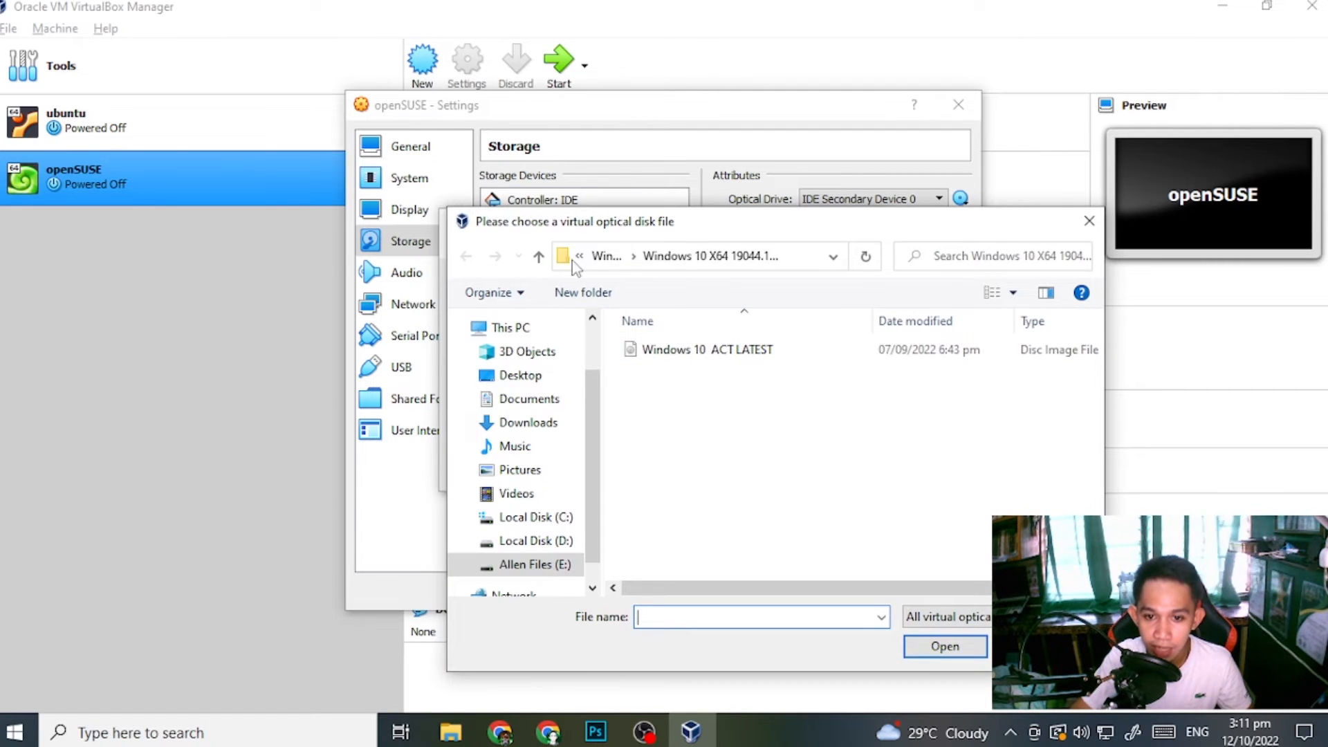
scroll(595, 449, "down", 1)
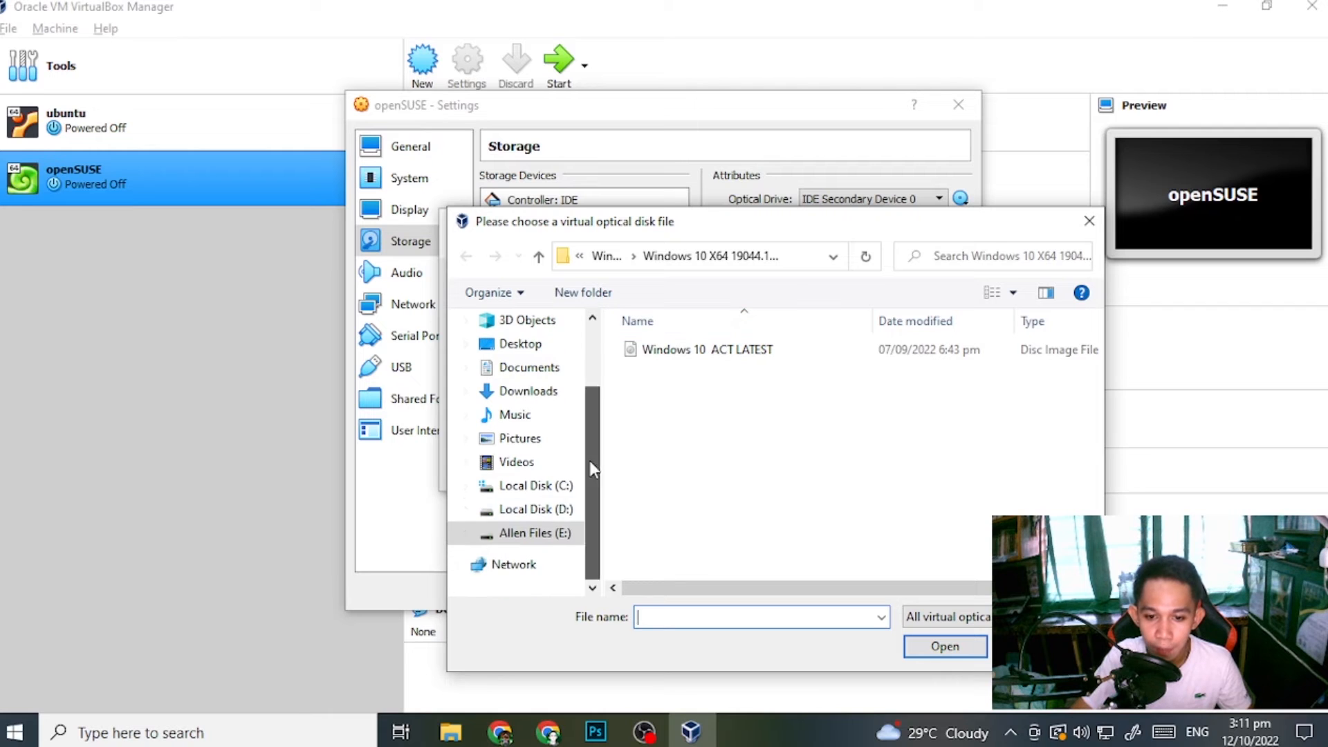
left_click(565, 533)
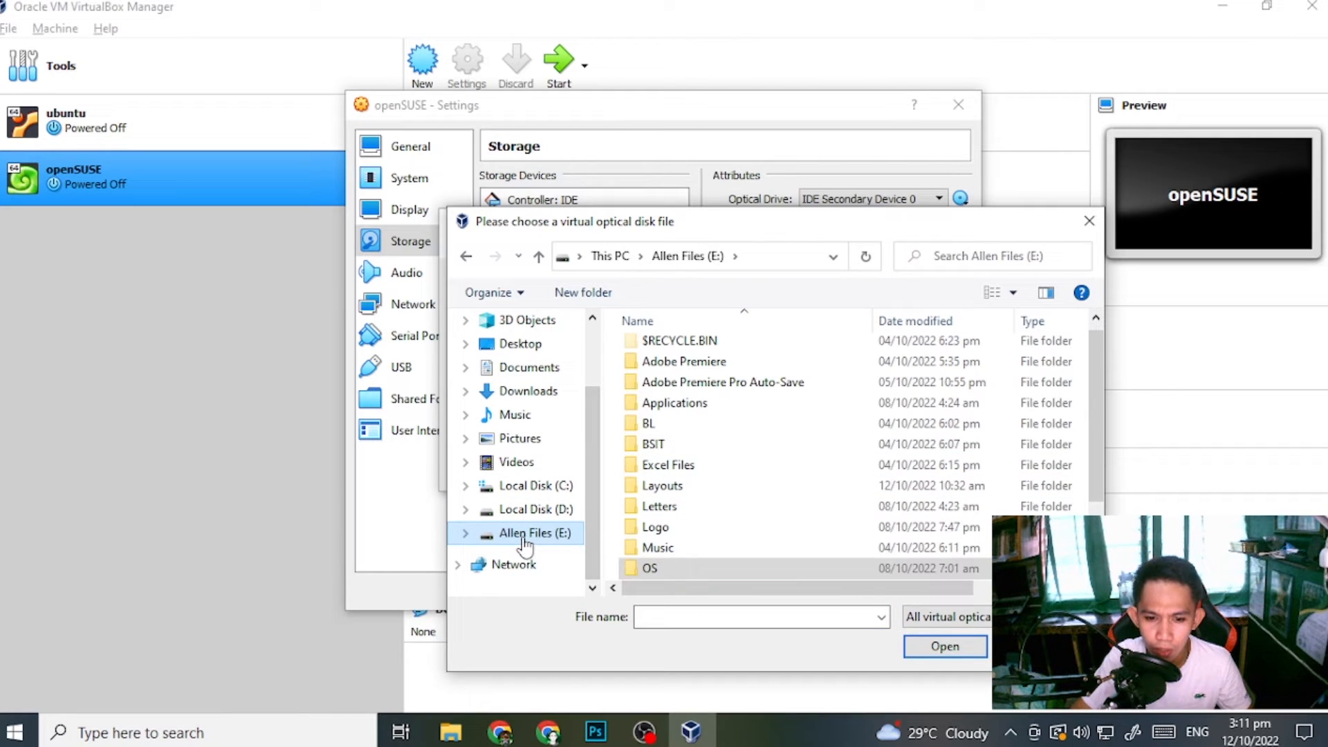
scroll(691, 454, "down", 2)
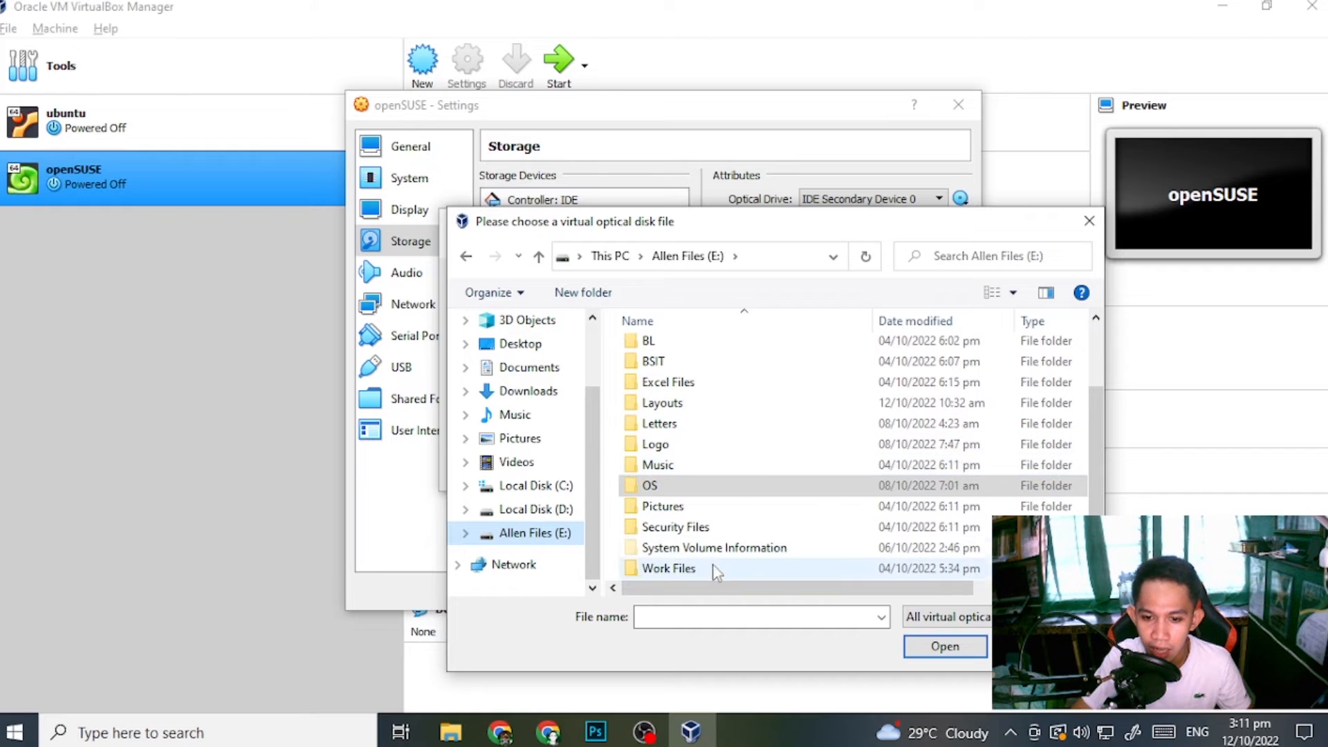
double_click(668, 487)
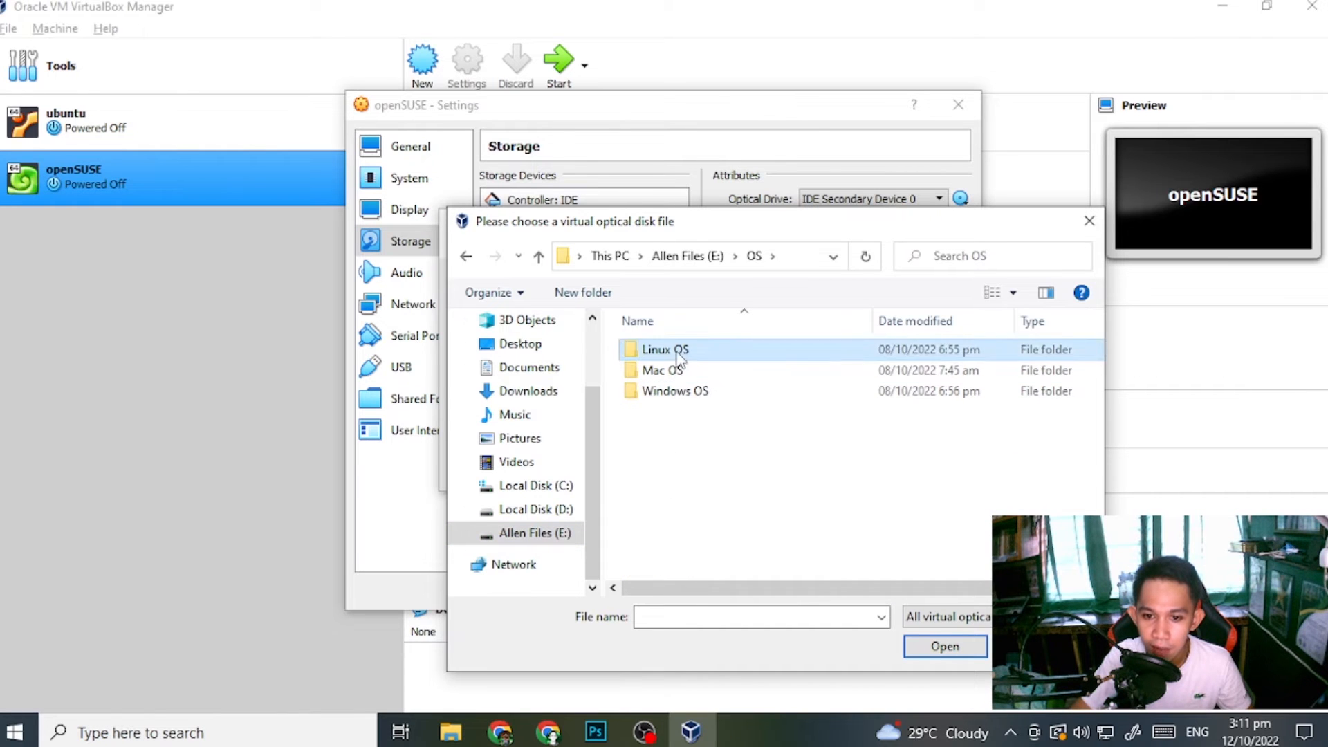
double_click(682, 351)
scroll(685, 356, "down", 4)
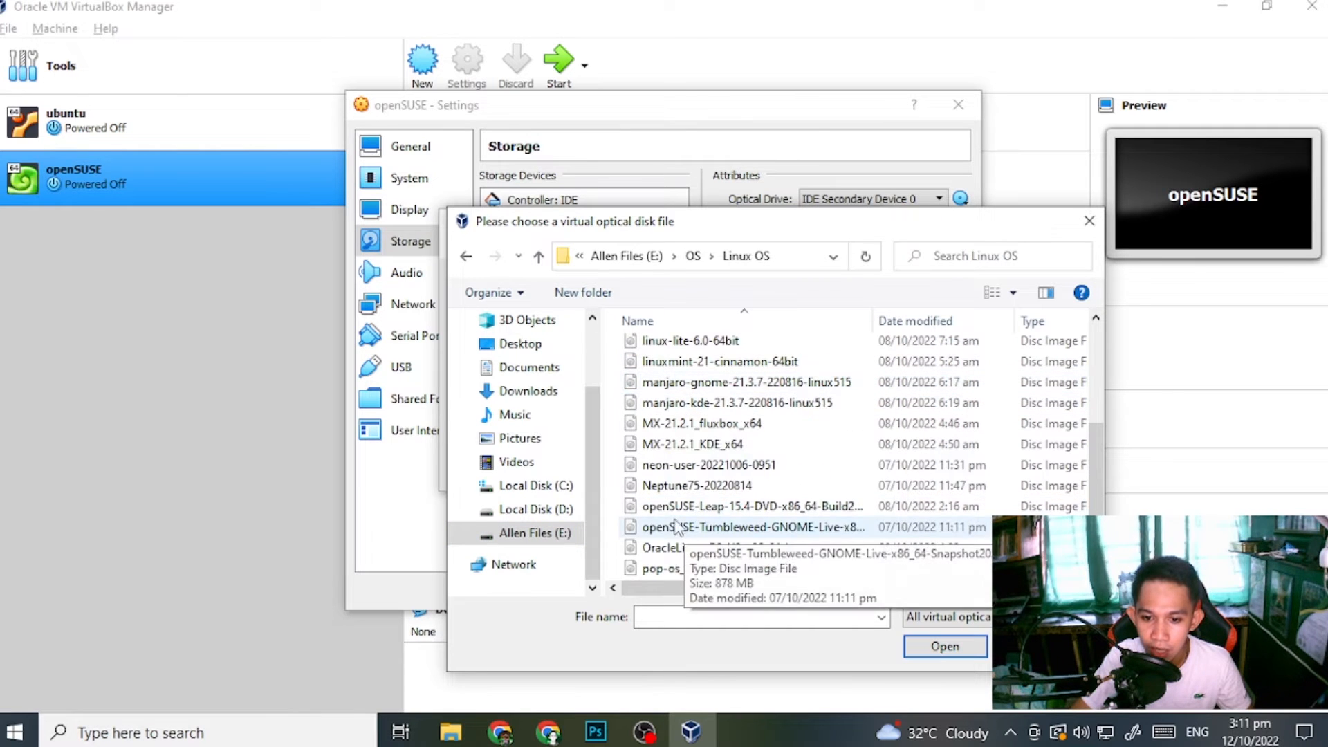
left_click(706, 527)
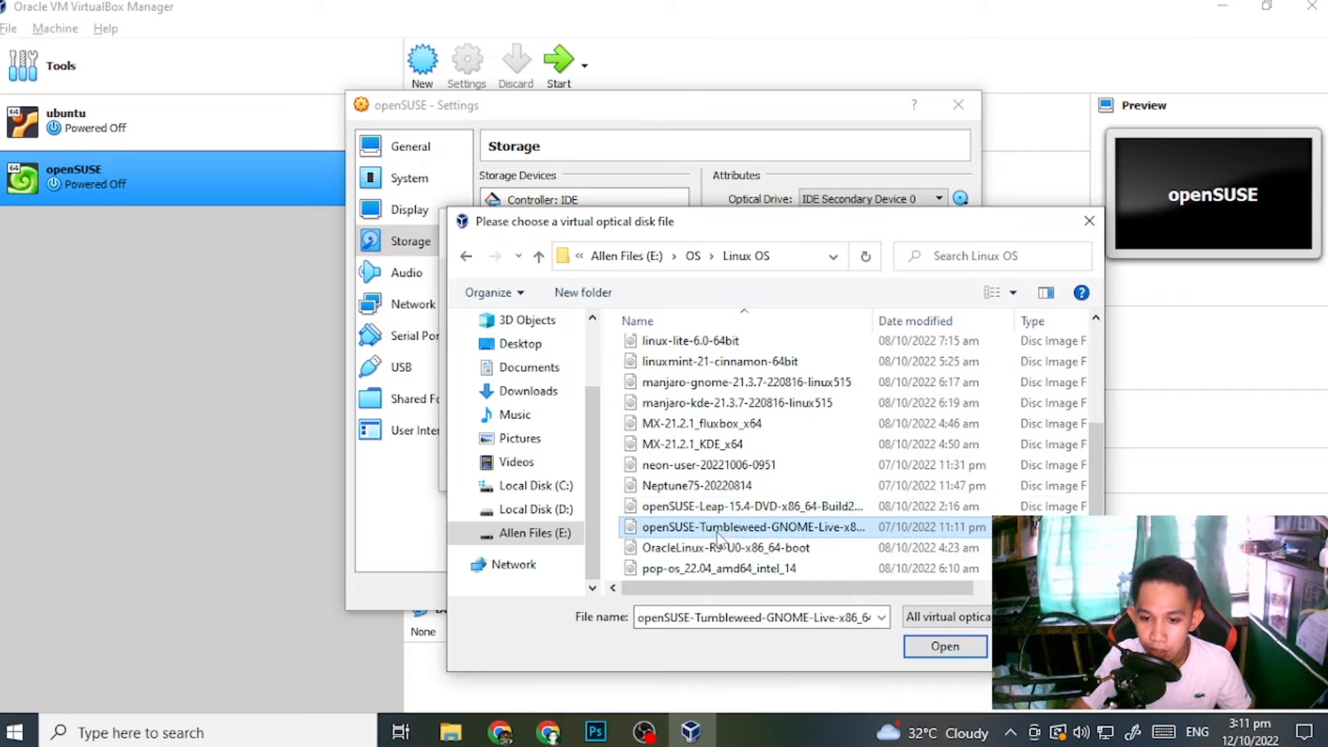
scroll(833, 493, "down", 2)
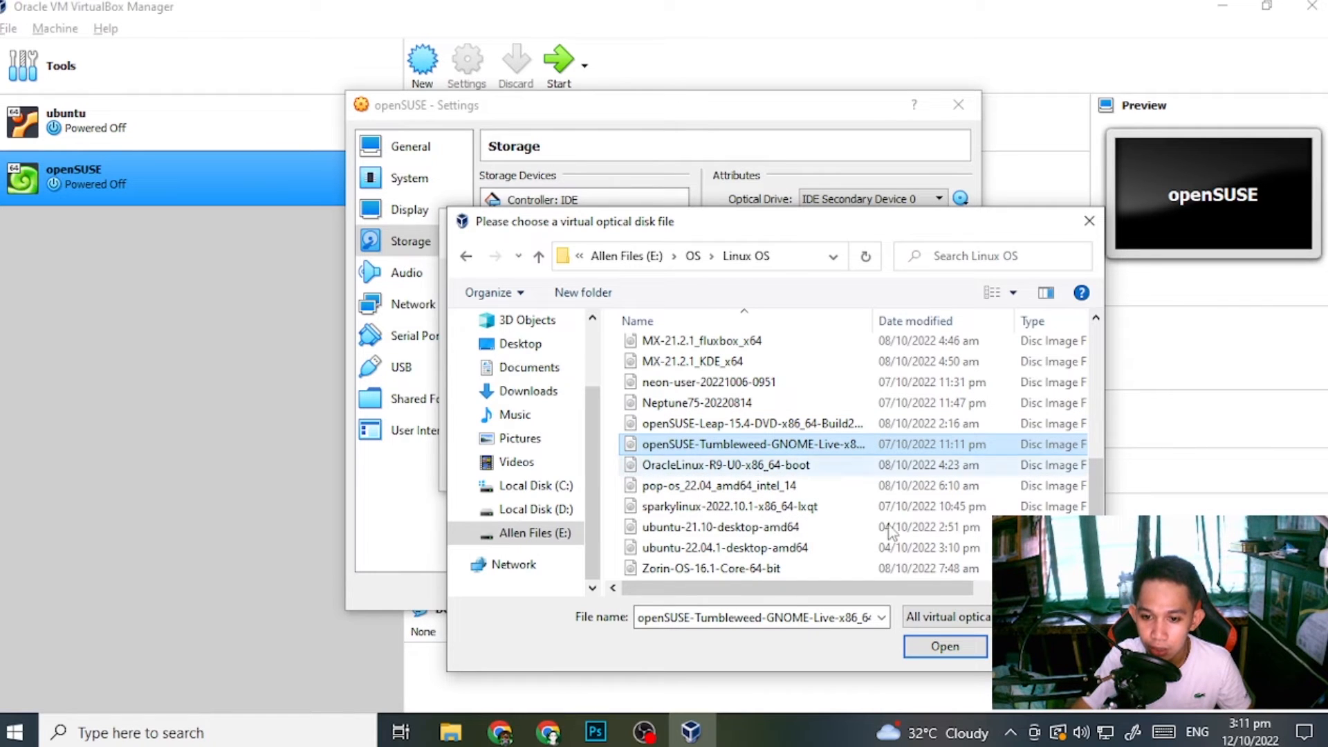
left_click(948, 649)
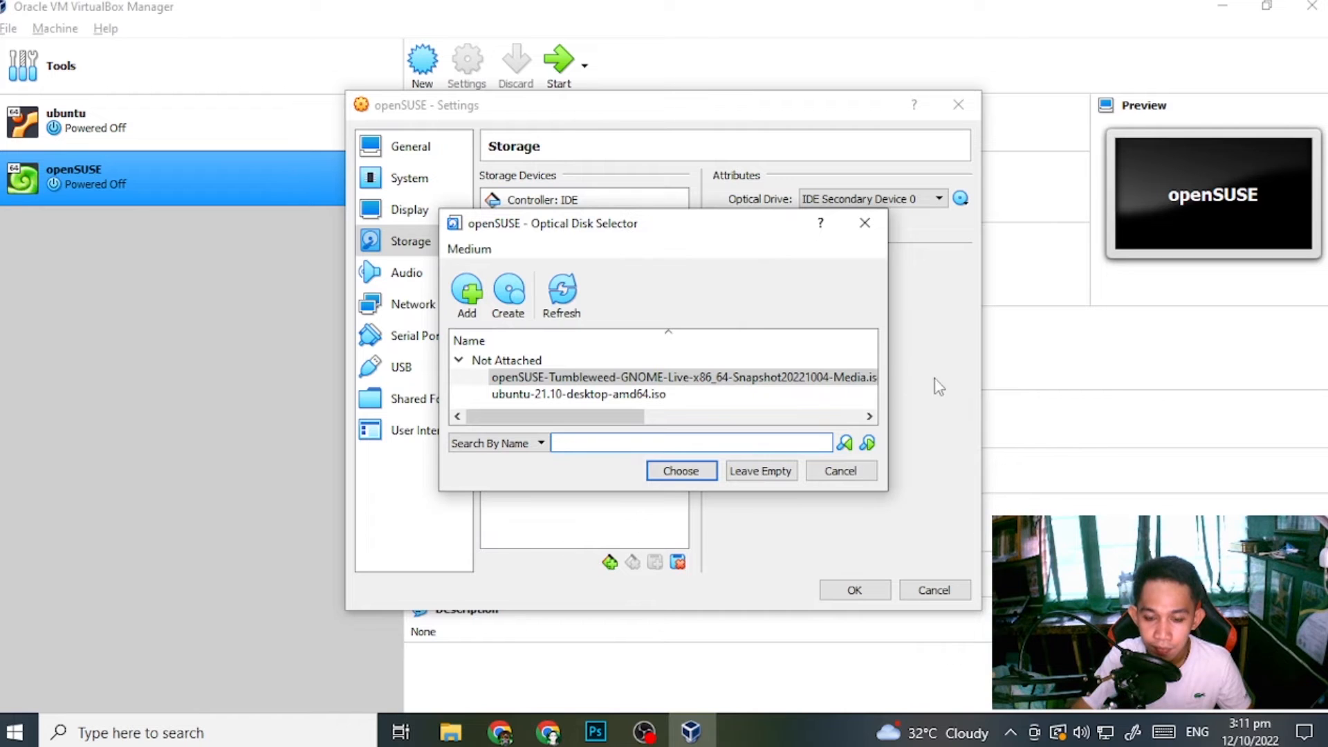
left_click(681, 472)
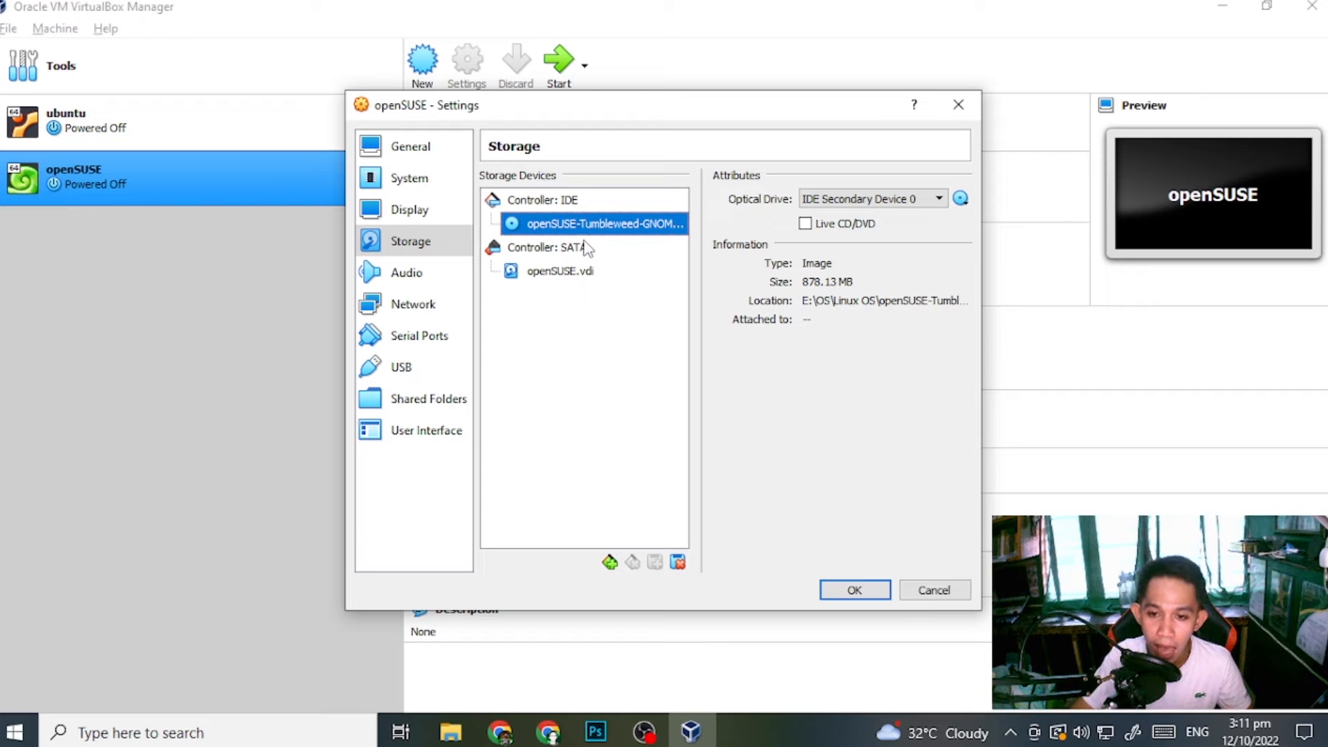
left_click(855, 590)
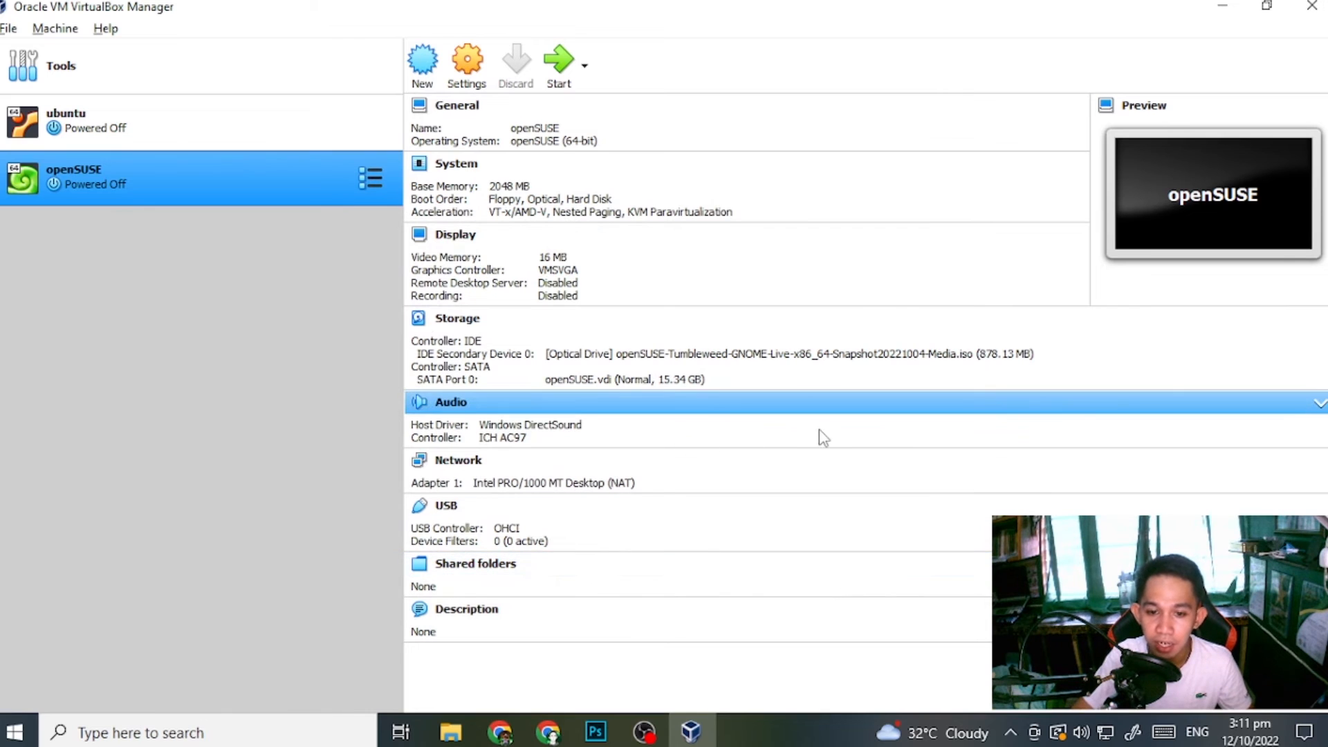
- Start the openSUSE virtual machine, then reposition and enlarge its window while it boots
left_click(560, 69)
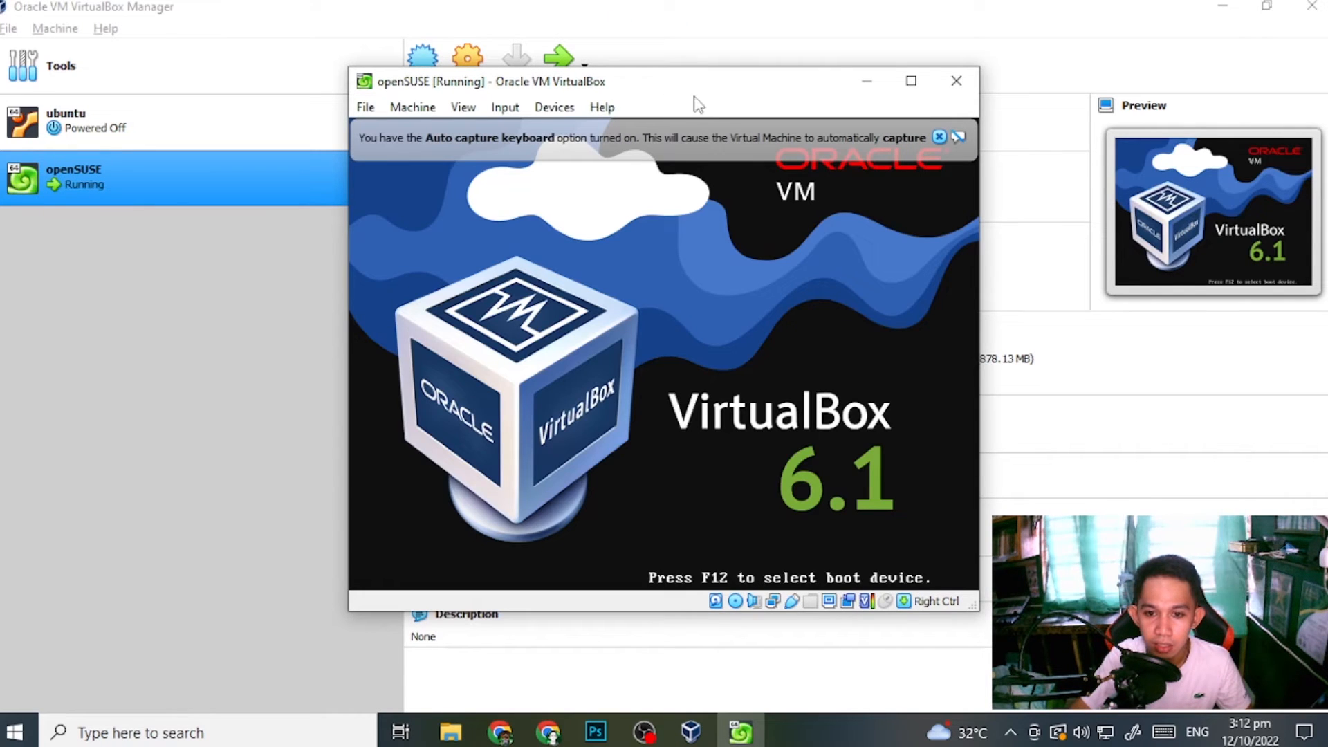
left_click_drag(706, 92, 553, 67)
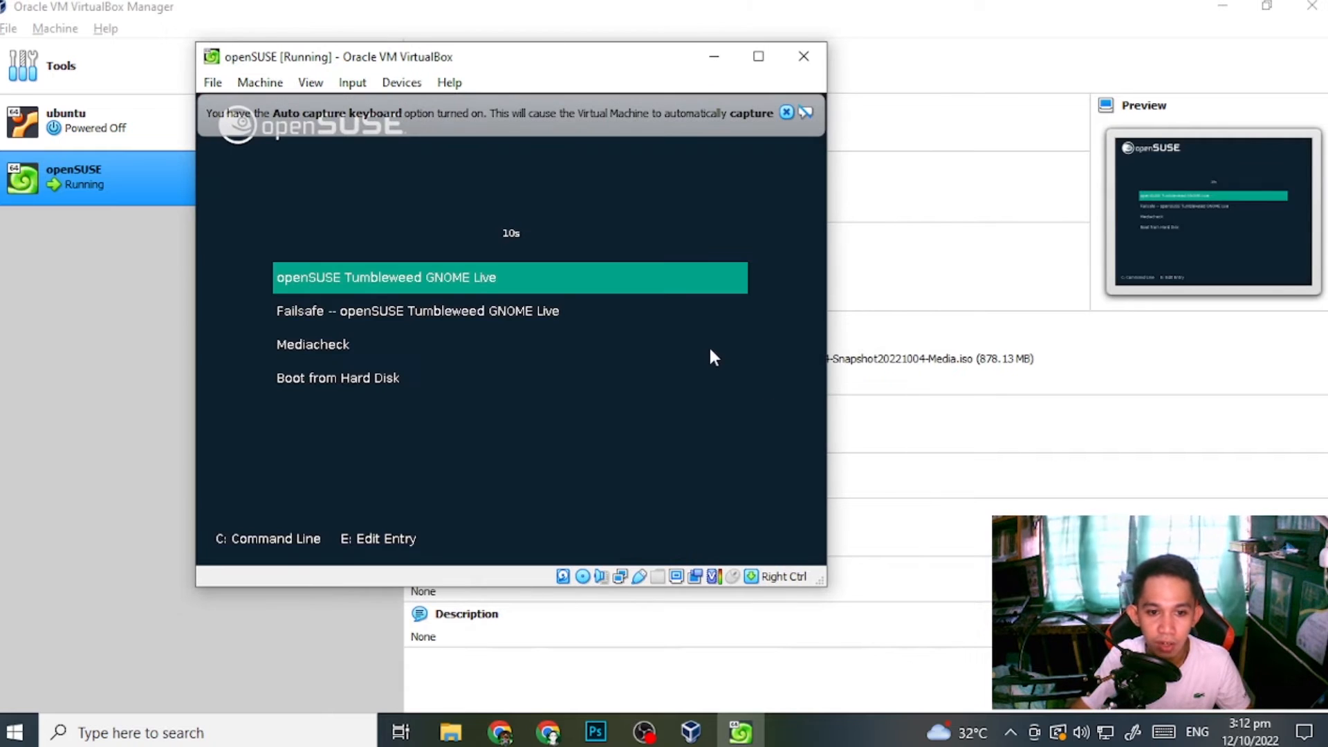
left_click_drag(828, 587, 934, 631)
left_click_drag(616, 69, 715, 62)
left_click(691, 731)
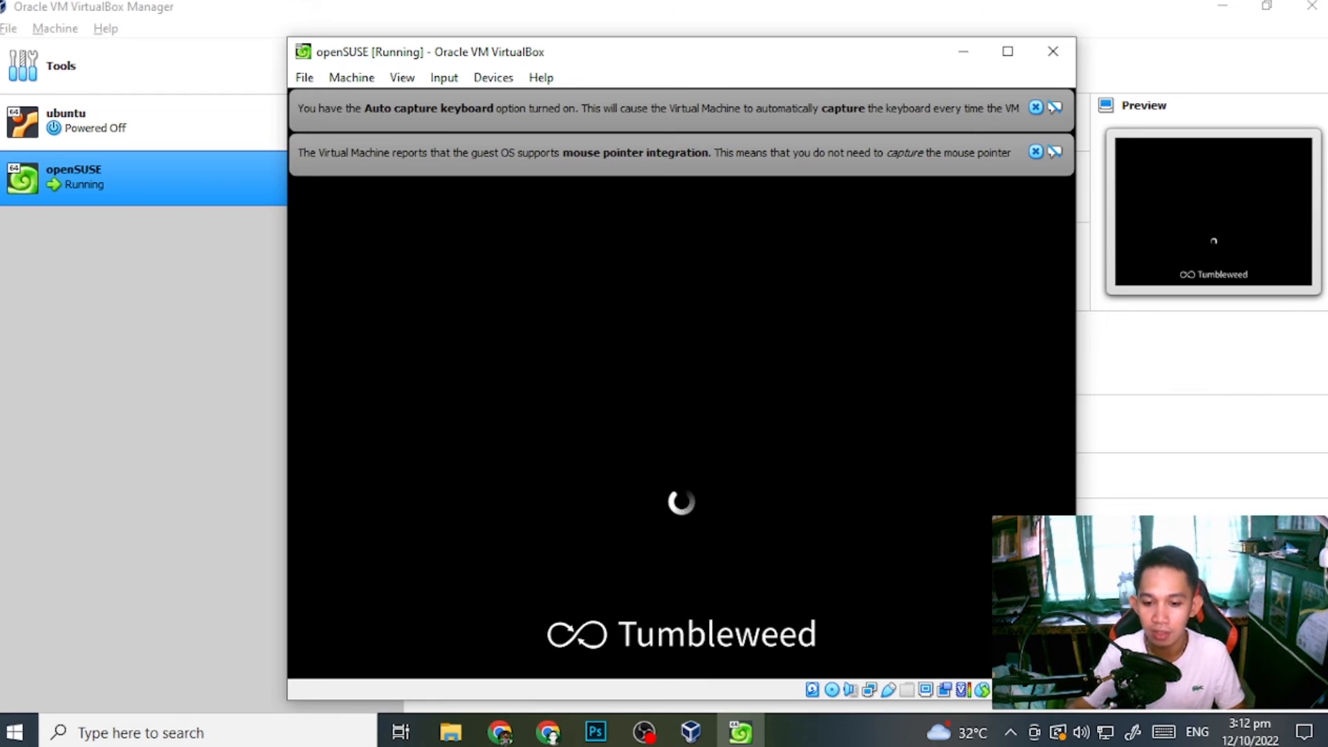
- Dismiss the mouse pointer integration and keyboard capture notices and maximize the virtual machine window
left_click(1036, 153)
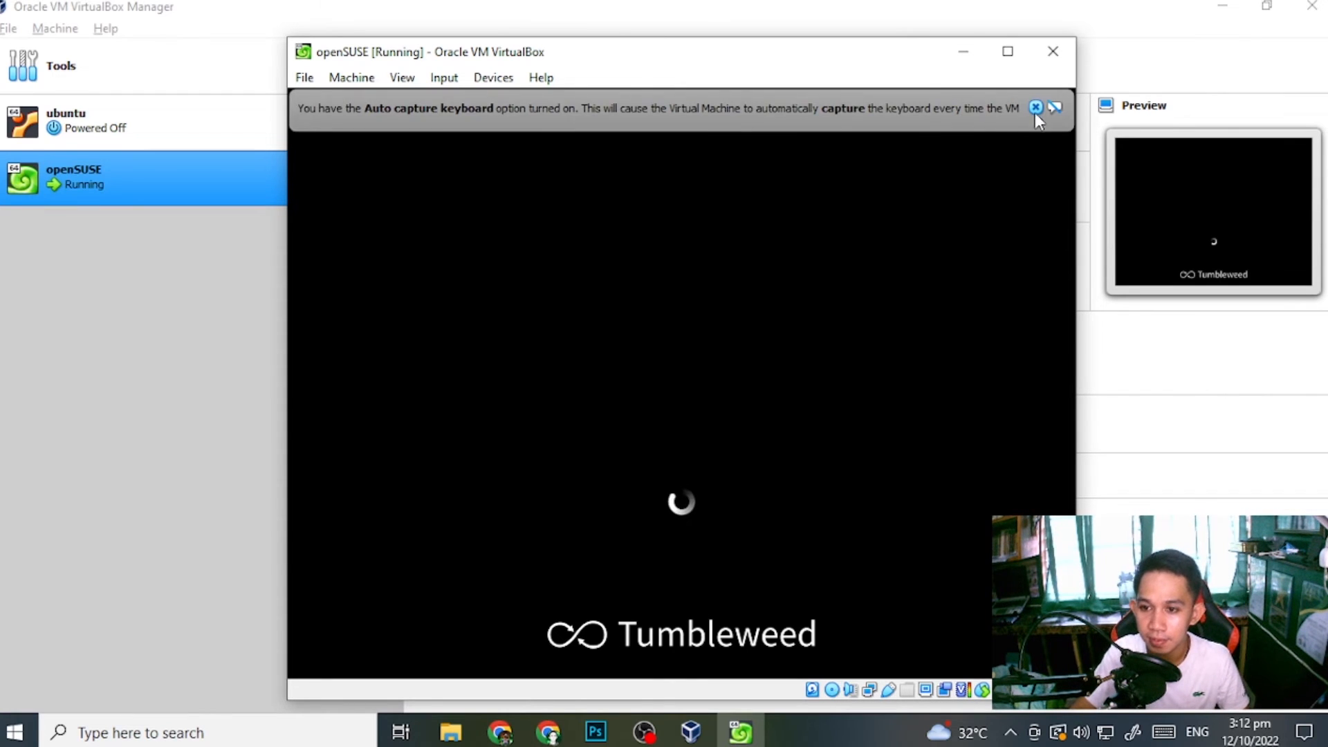
left_click(1036, 107)
left_click_drag(811, 48, 799, 34)
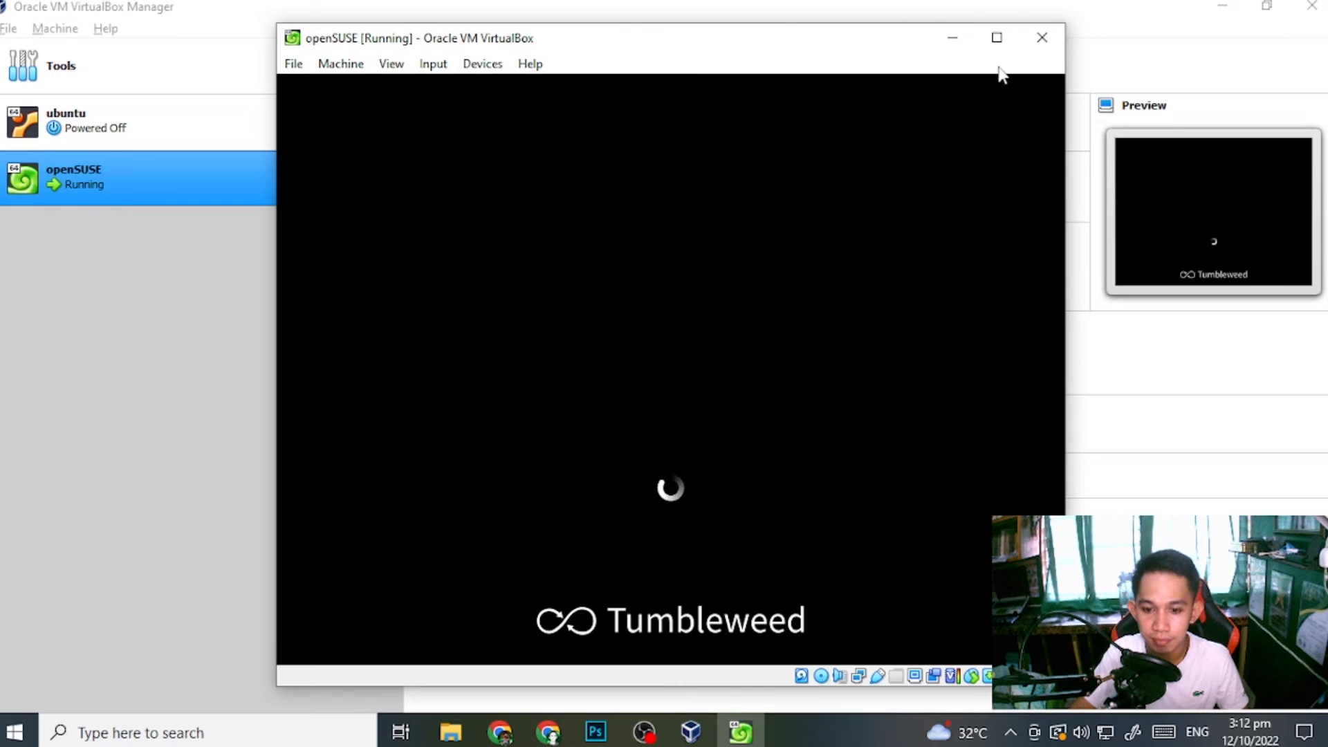
left_click(997, 39)
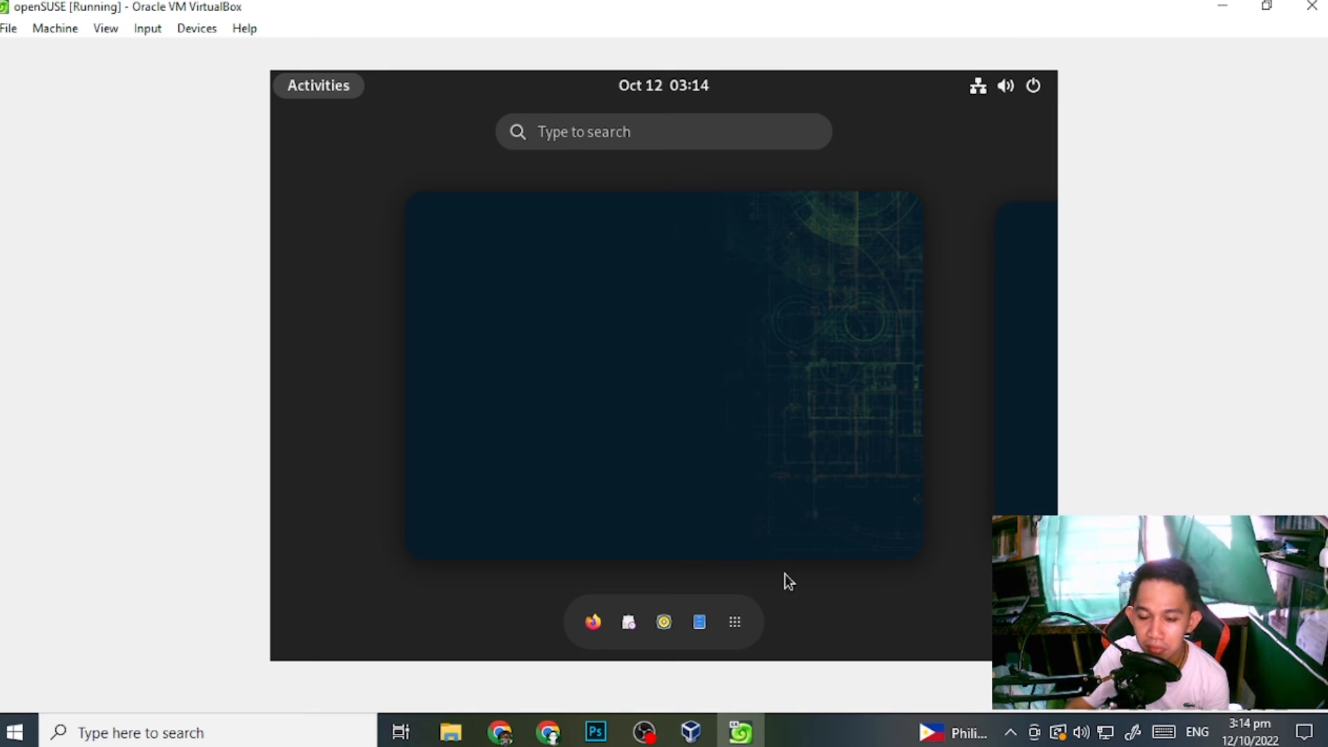
- Show all installed applications in the openSUSE guest and open Settings
left_click(736, 622)
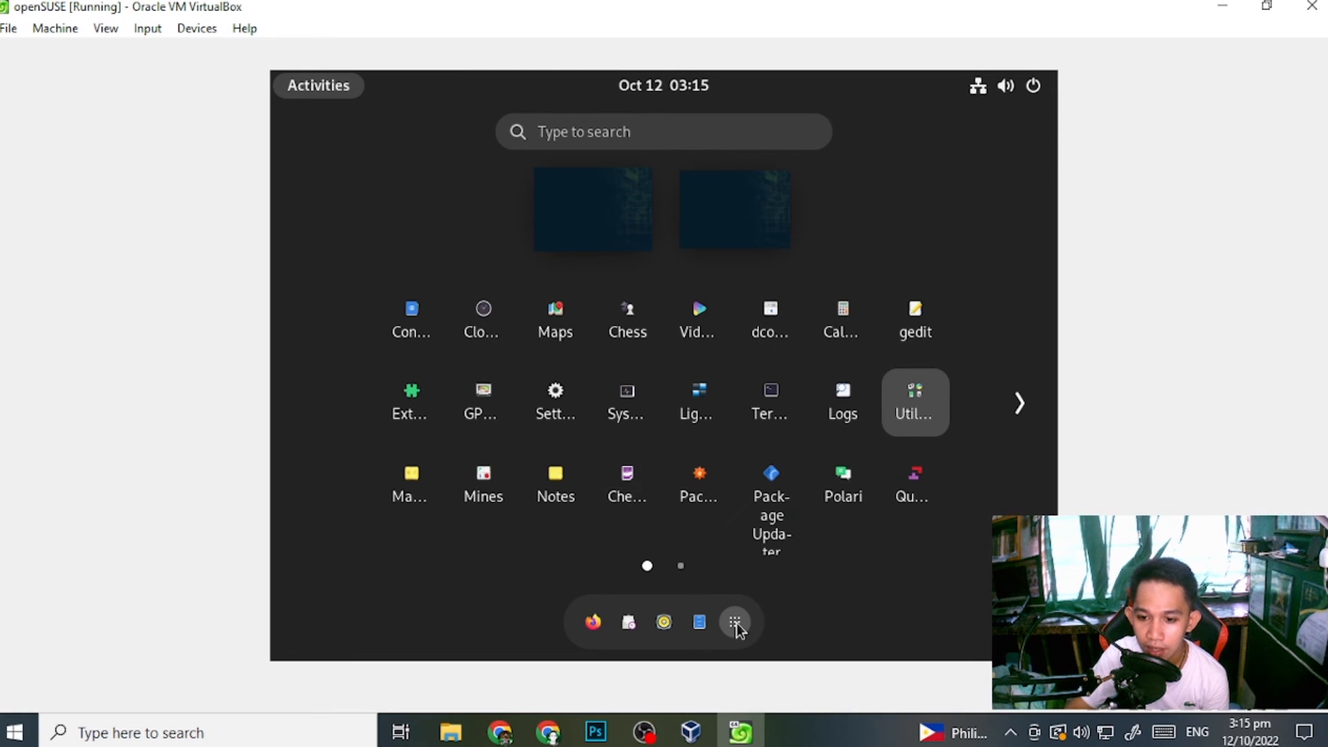
left_click(736, 624)
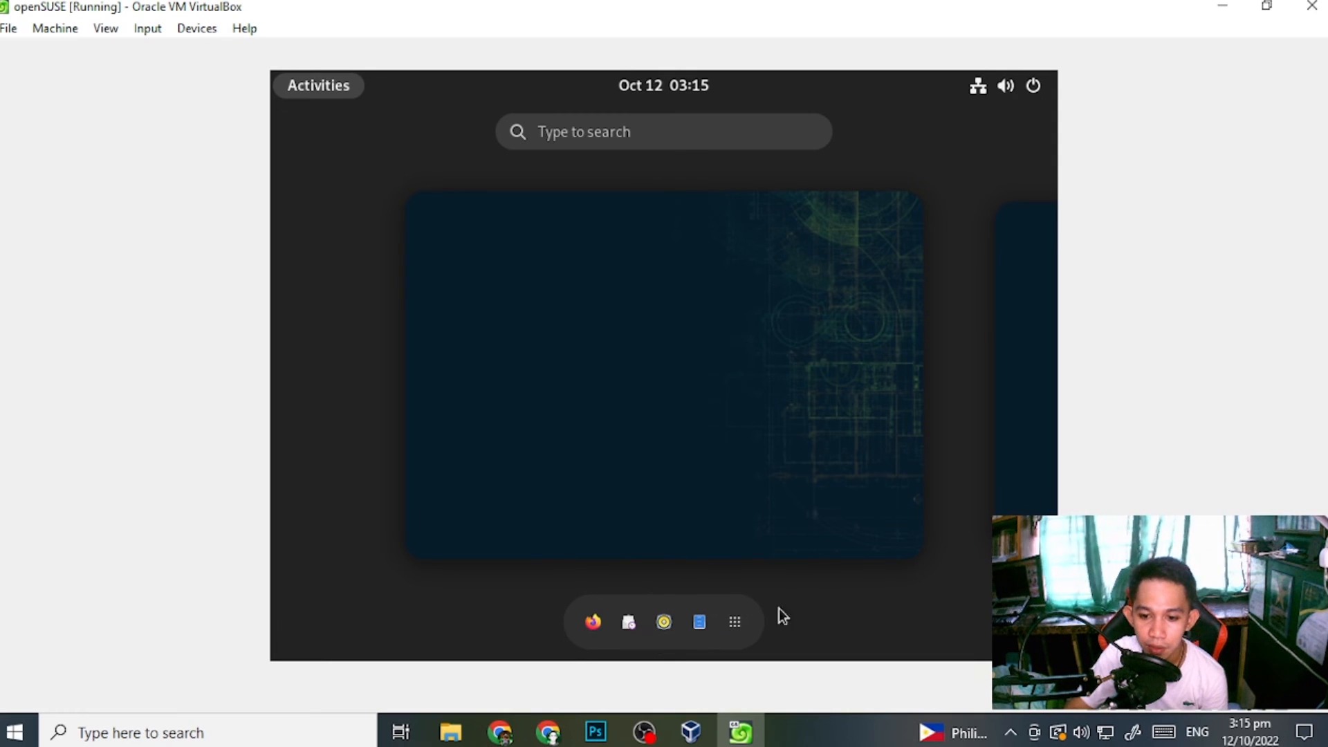
left_click(738, 624)
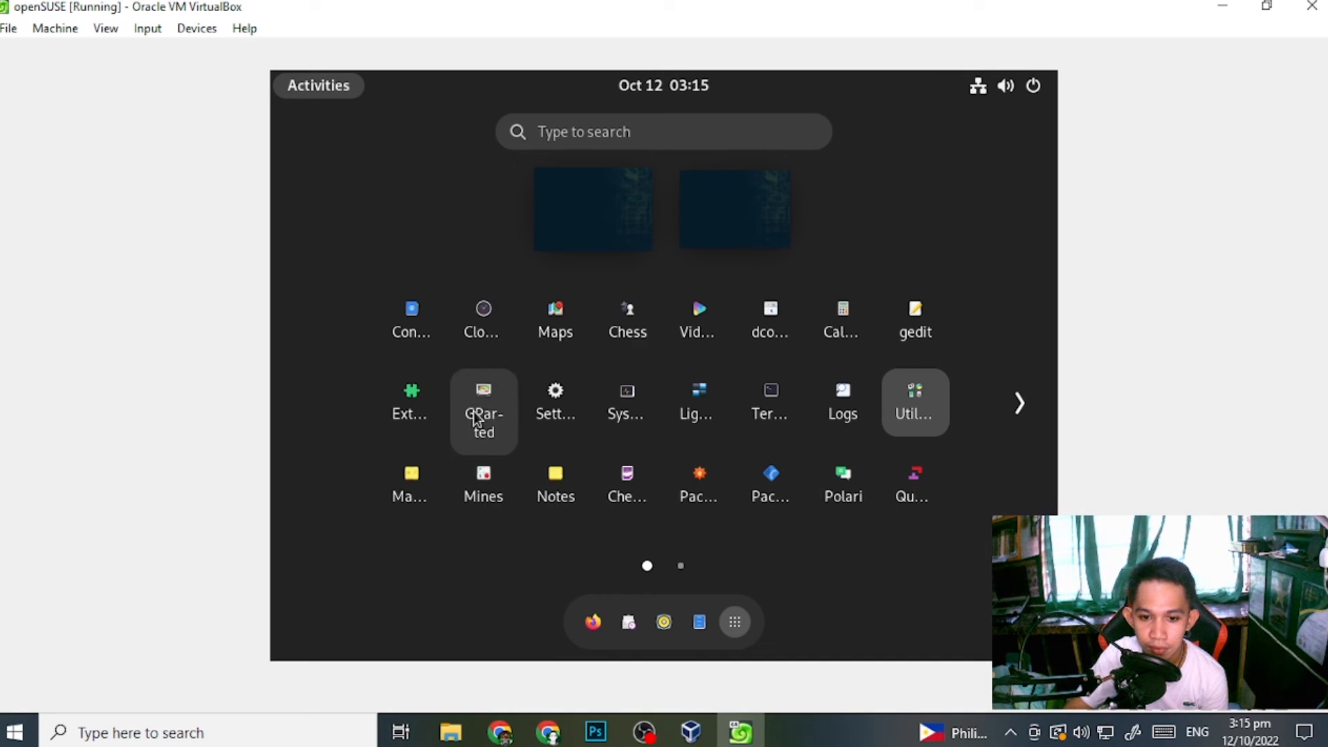
left_click(566, 415)
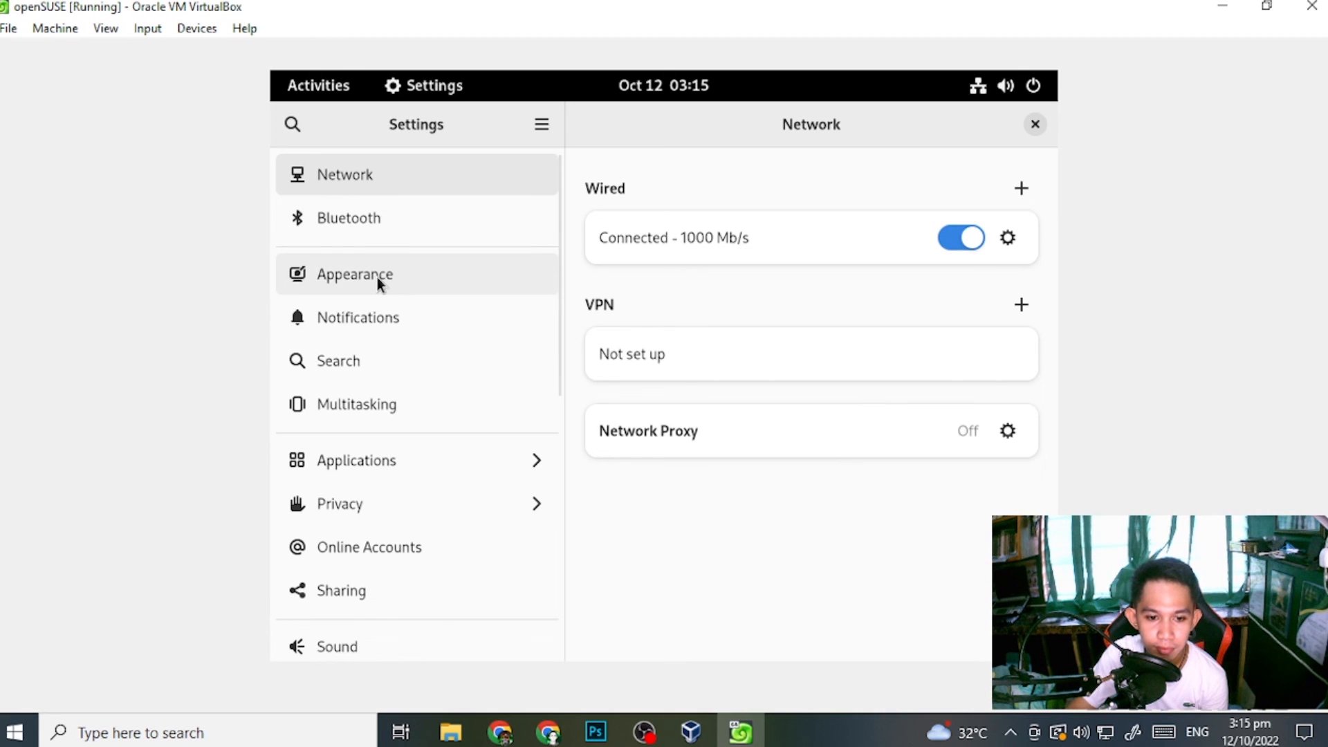
- Open the Users settings and unlock them by authenticating as Administrator
scroll(376, 415, "down", 4)
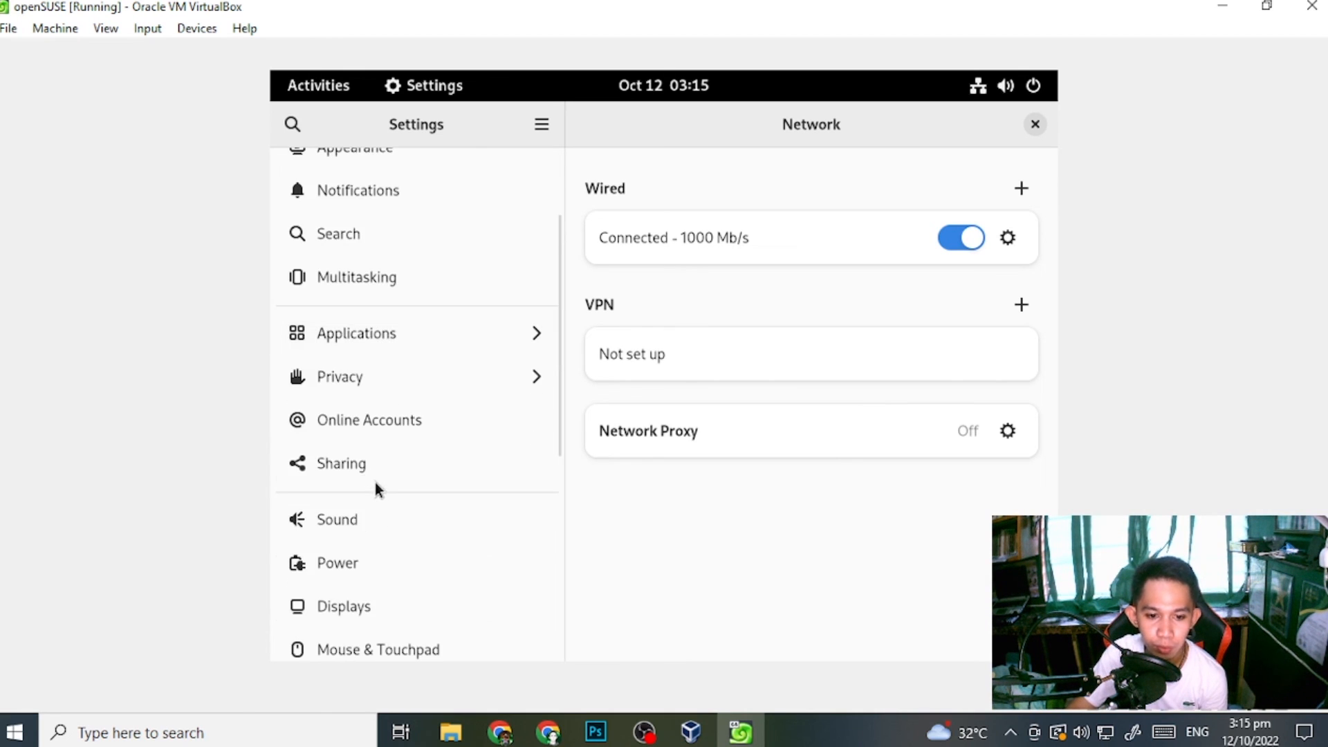
scroll(376, 477, "down", 10)
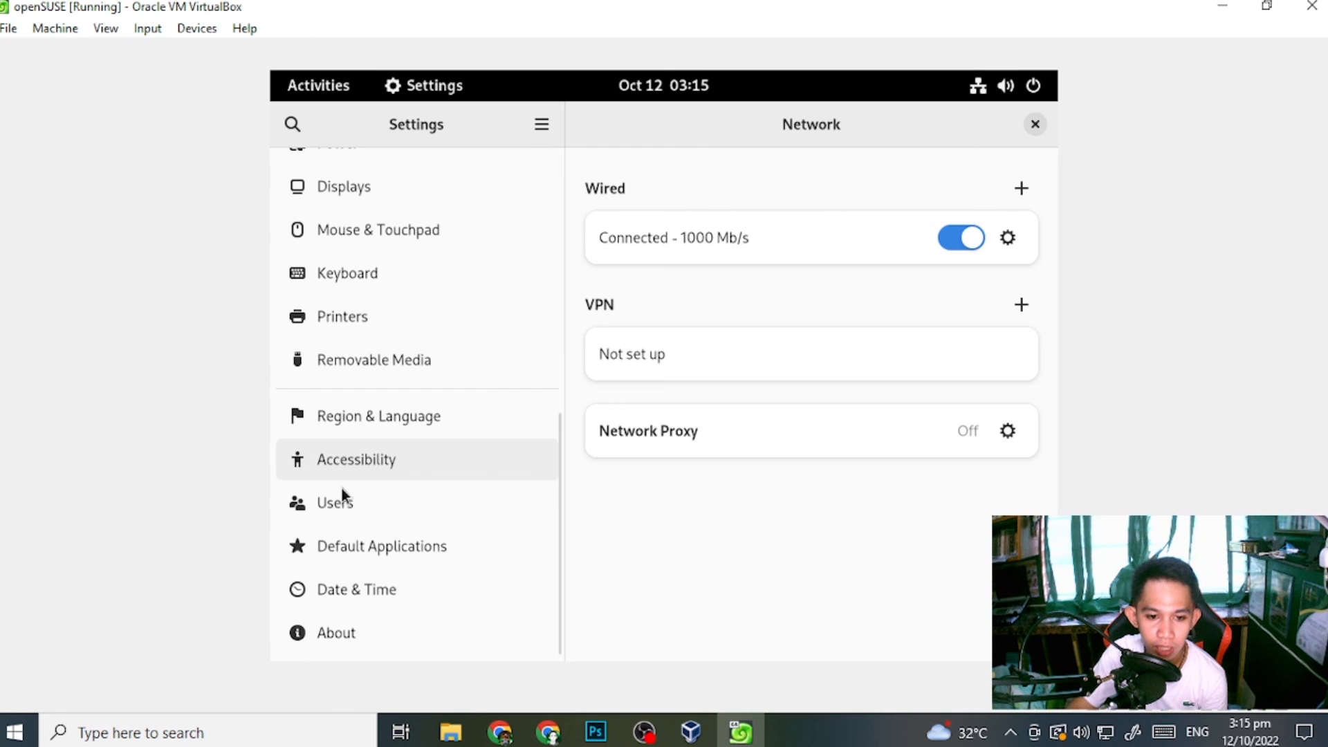
left_click(338, 505)
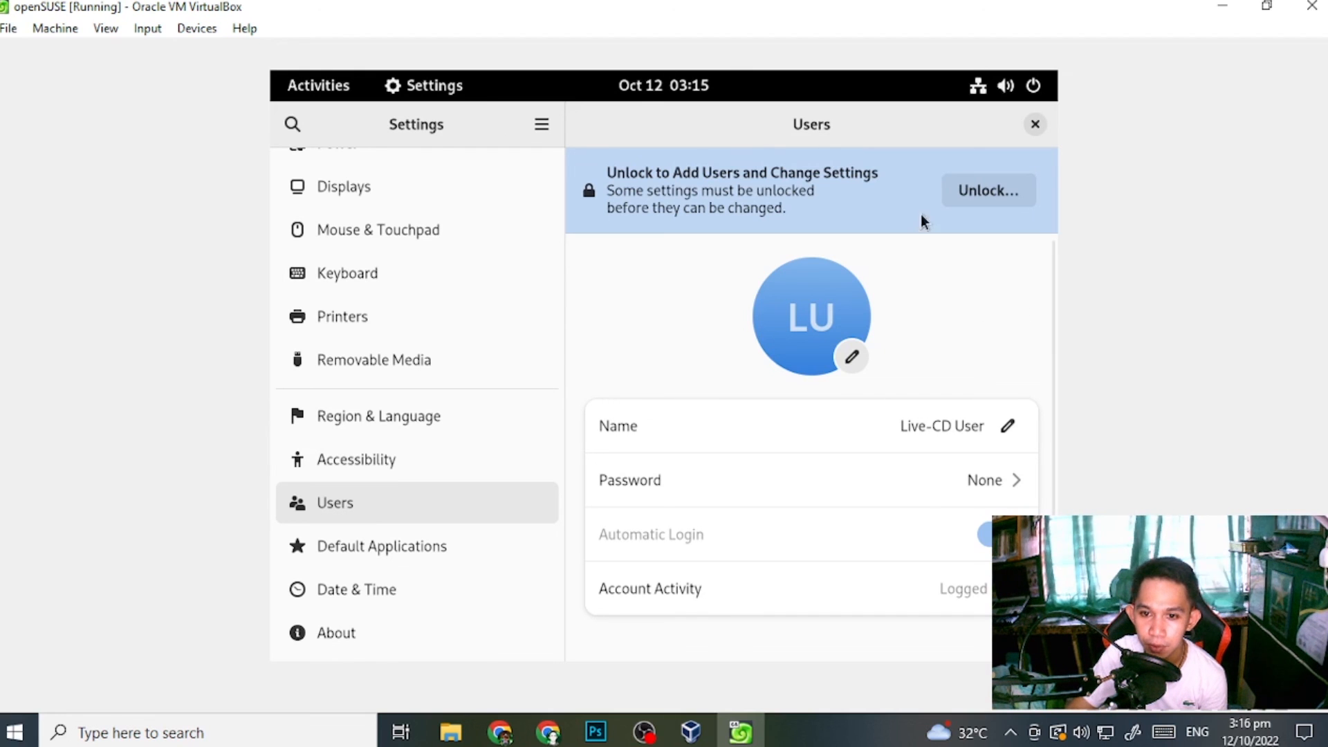
left_click(995, 189)
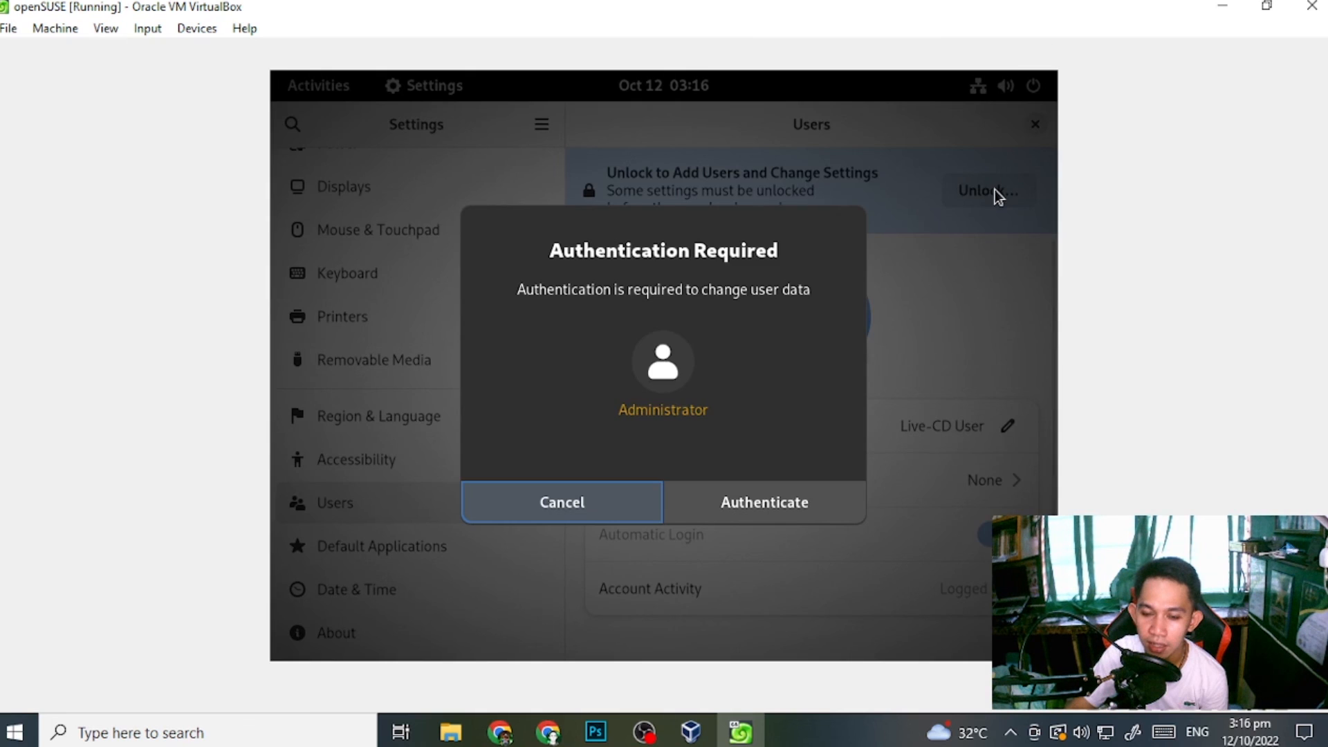
left_click(758, 509)
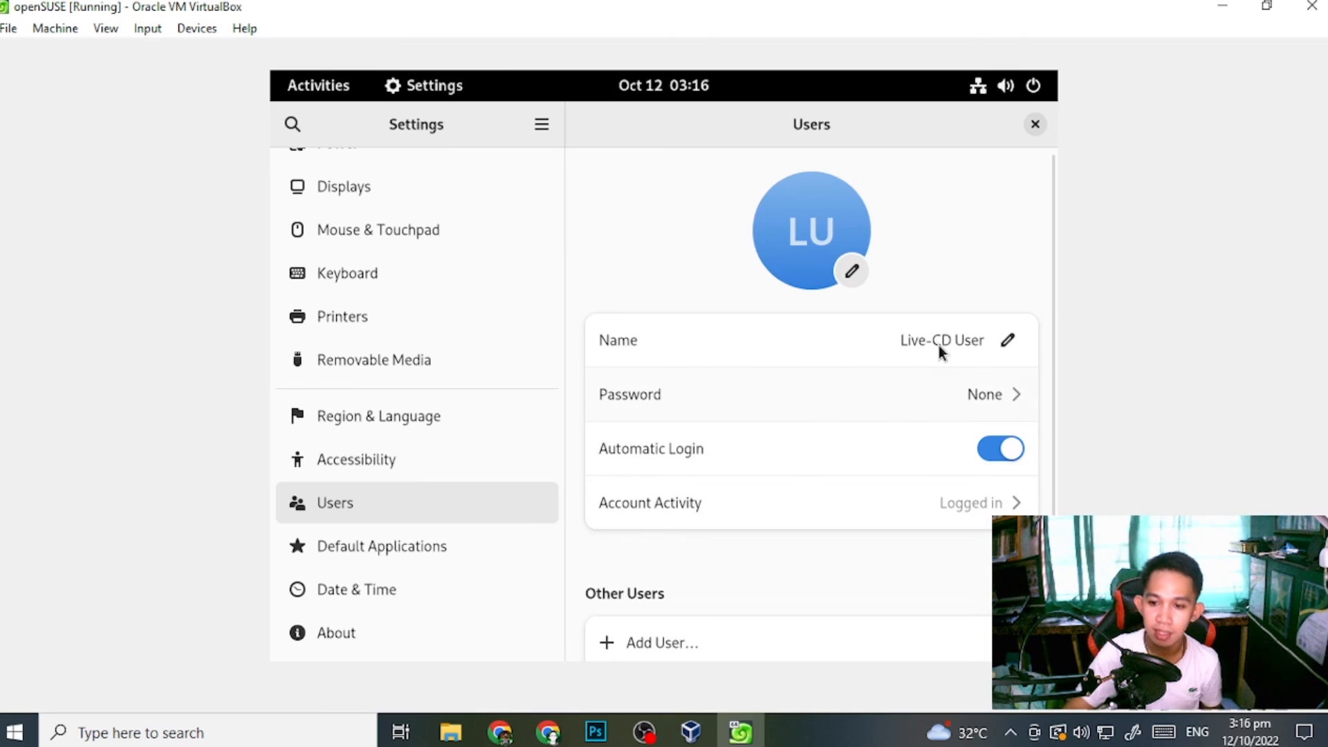
- Replace the Live-CD User account's name with the account holder's full name
left_click(1009, 340)
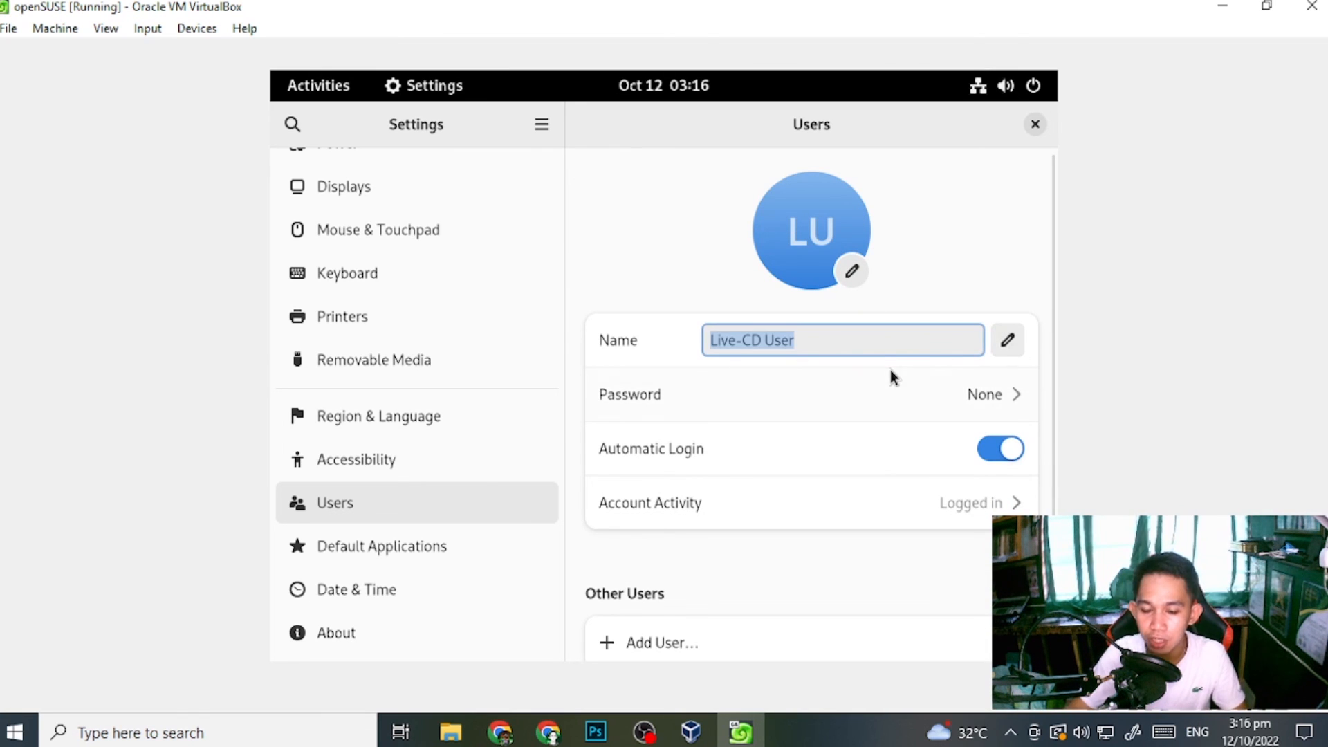
type("N")
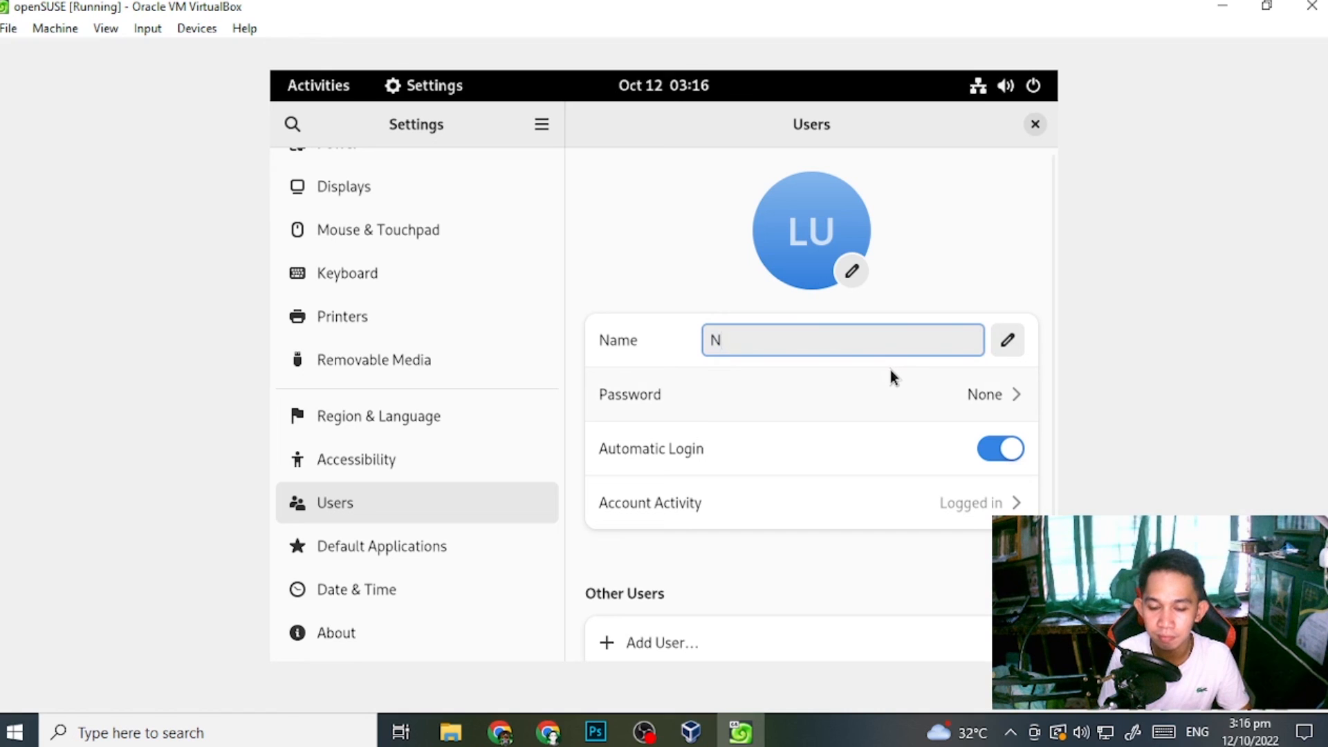
key("BackSpace")
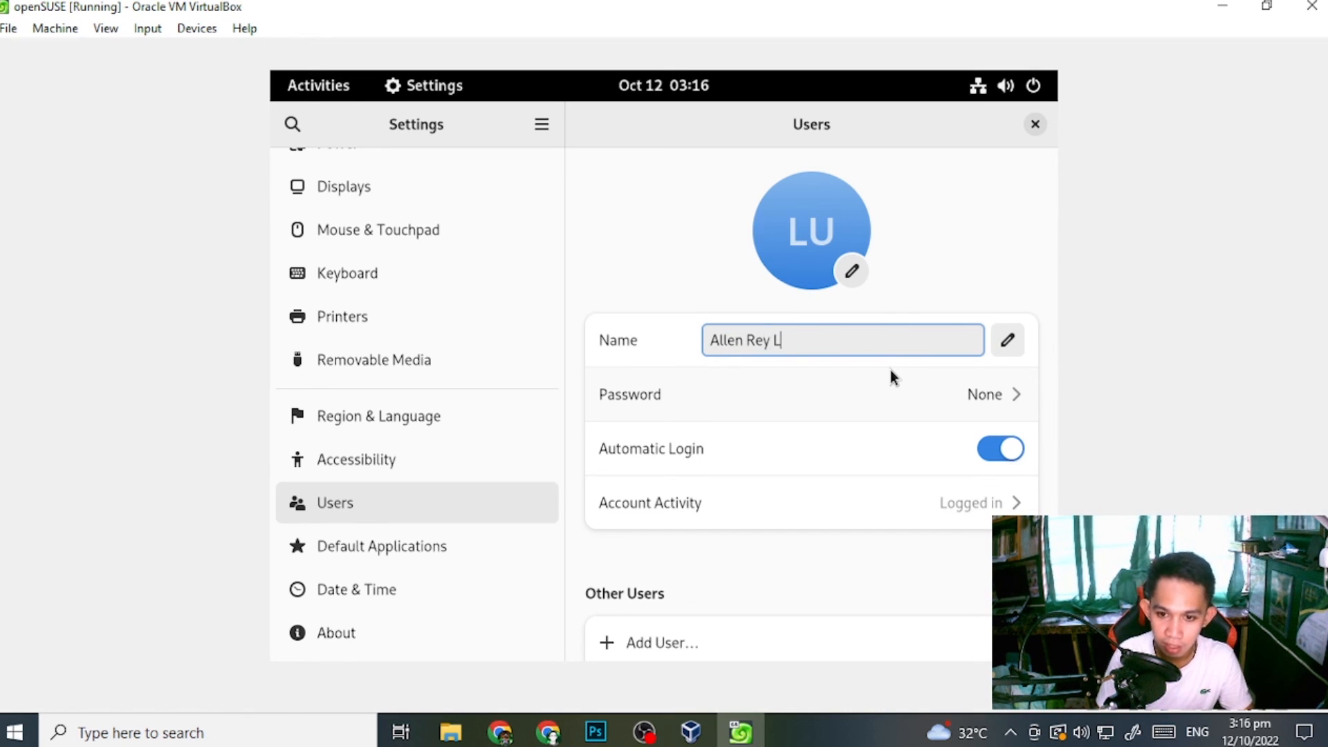
type("Allen Rey L. Ming")
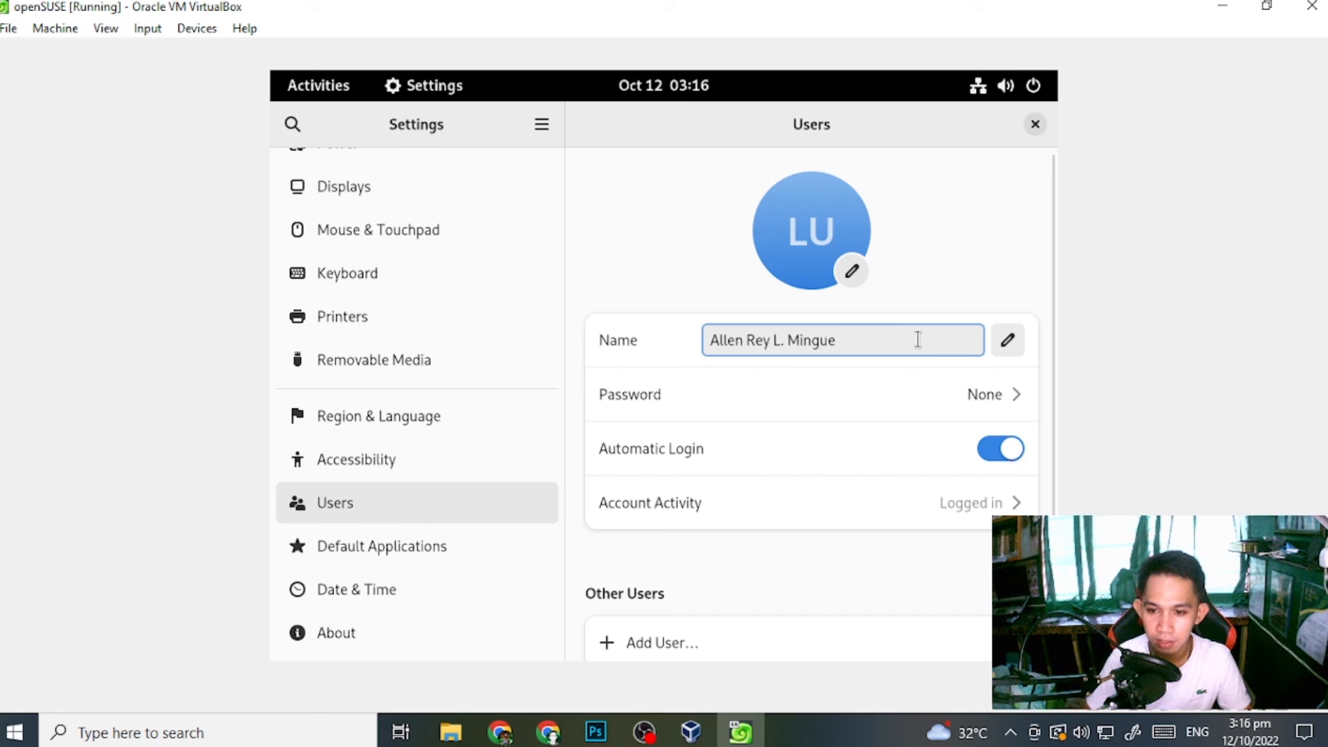
type("ue")
key("Return")
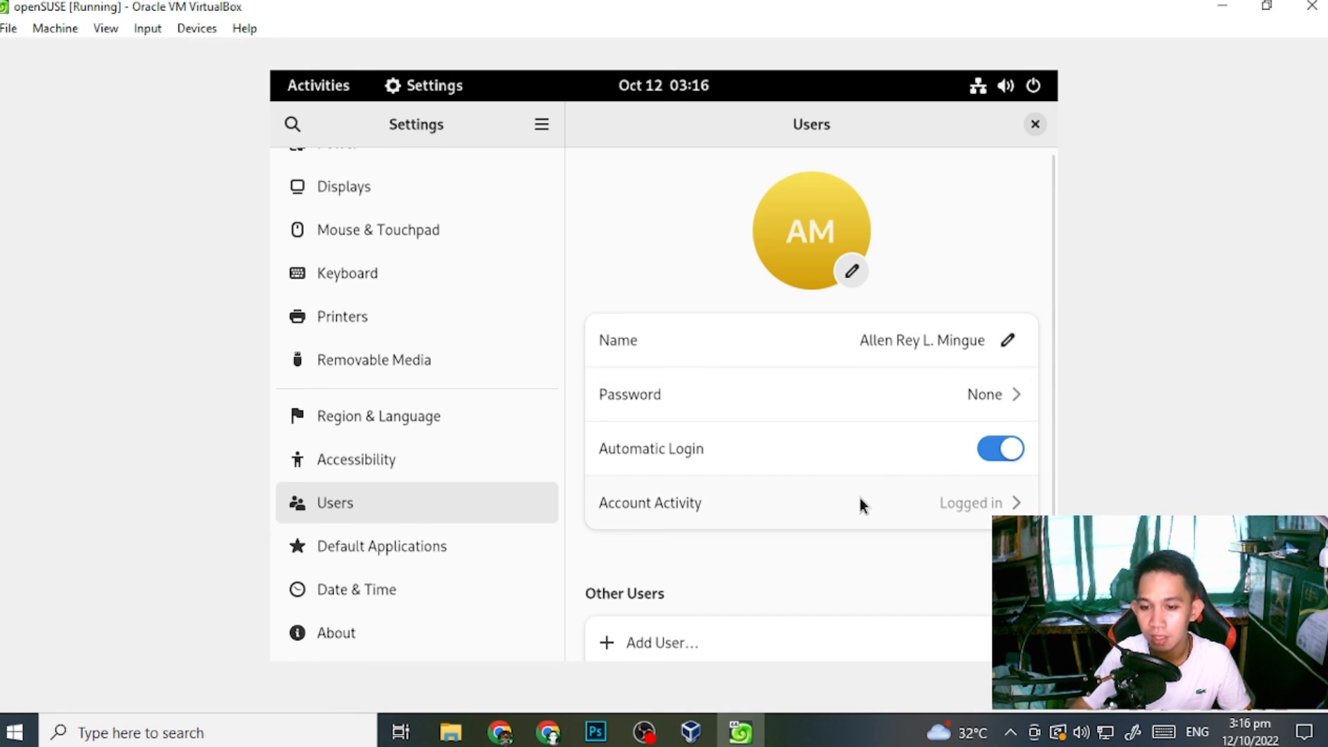